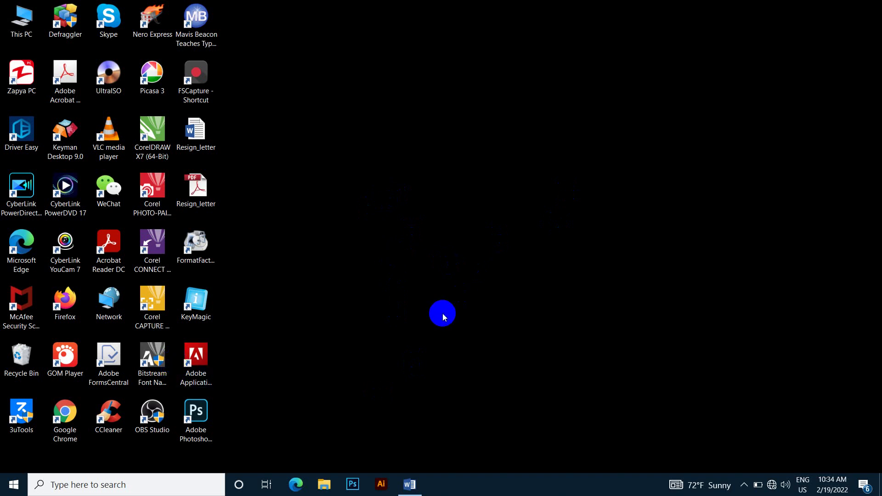
Launch PowerPoint 2016 by searching 'power' from the Windows Start menu
click(14, 485)
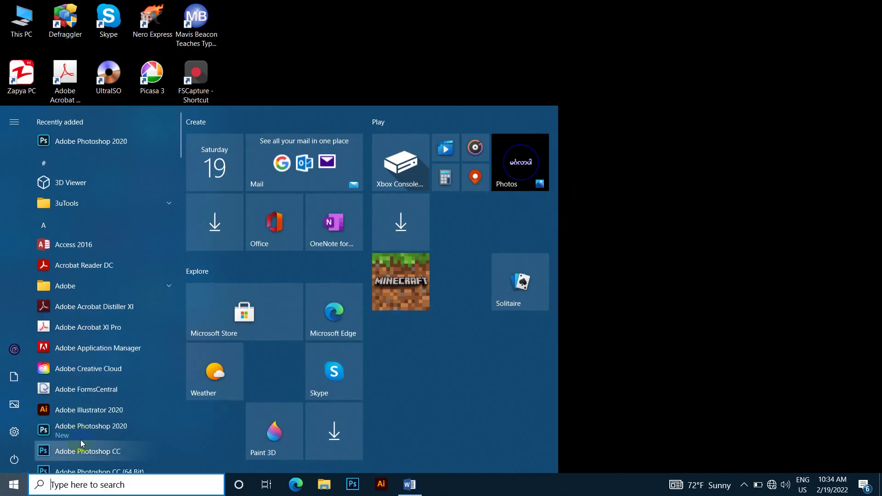
text(p)
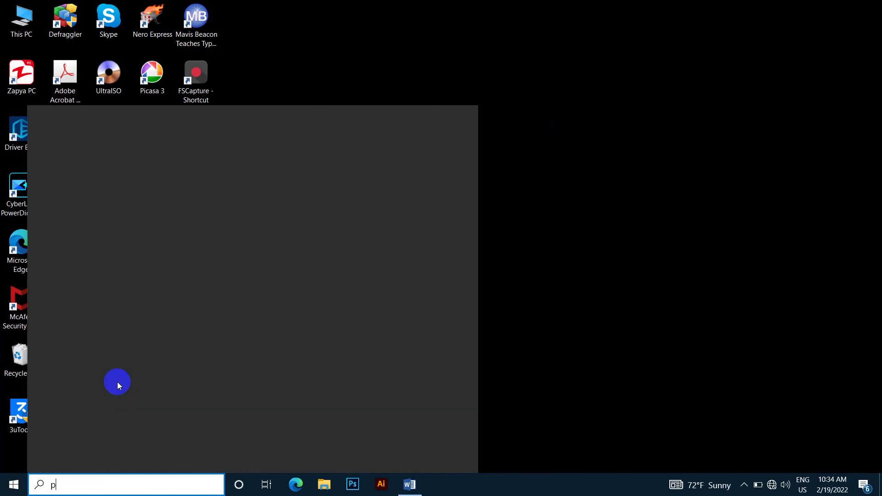
text(ower)
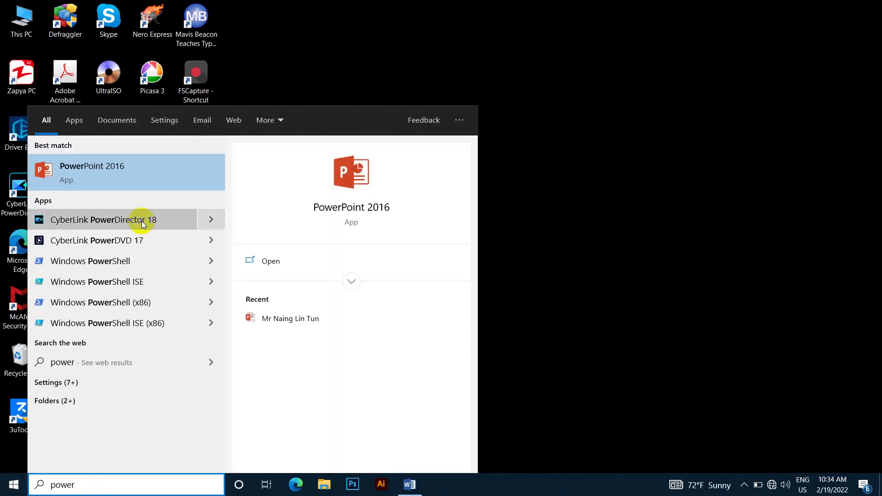
click(164, 174)
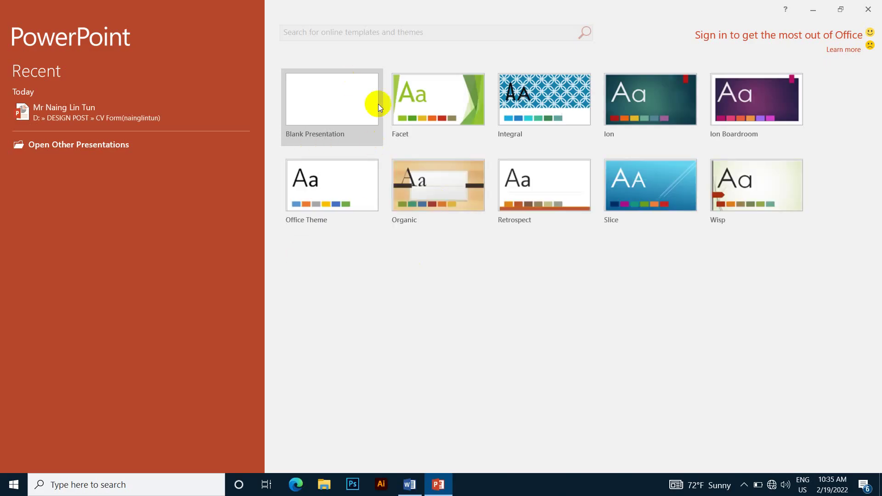
Start a new blank presentation from the PowerPoint start screen
click(333, 110)
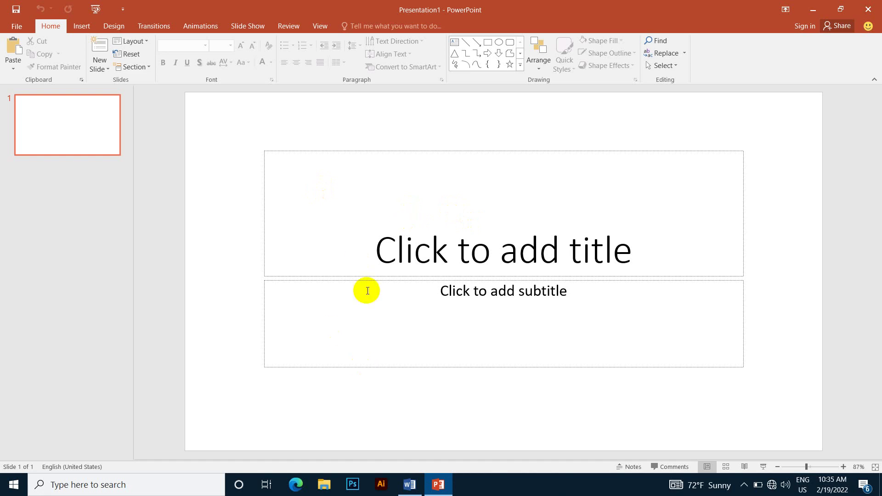
Switch to the Word lesson document with the photo album instructions
click(409, 485)
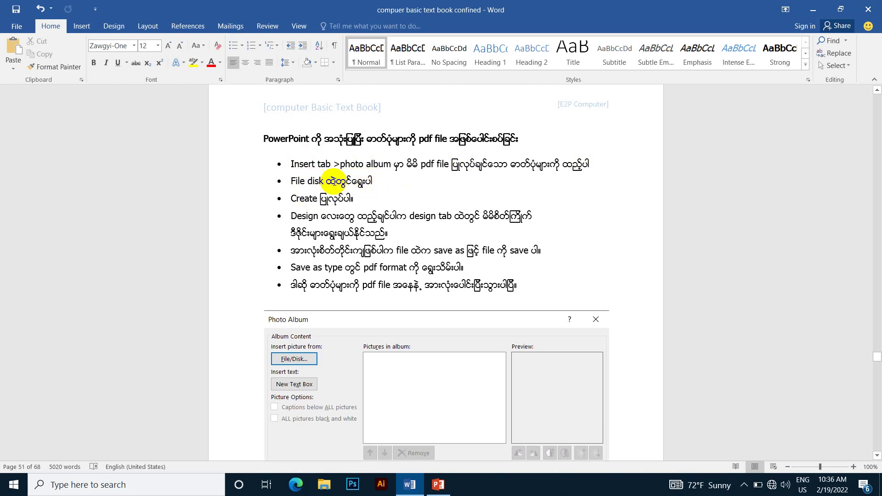
click(425, 476)
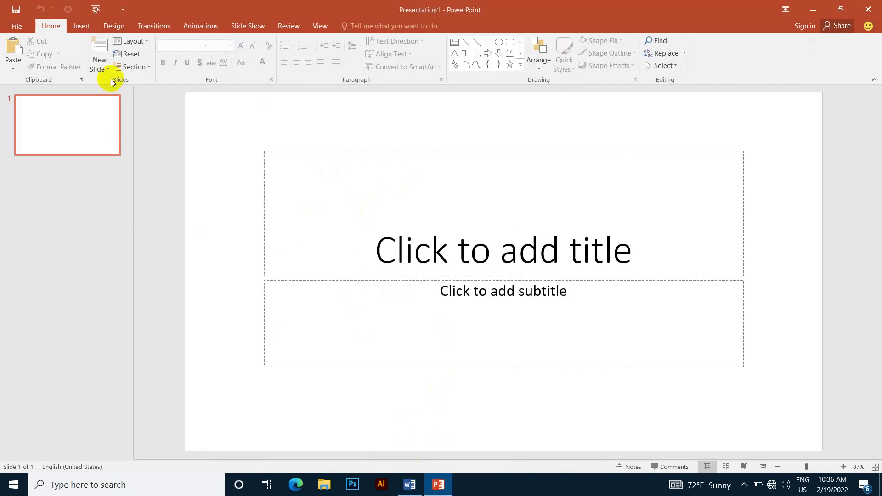
Start a new Photo Album from disk pictures and browse to the assessories image folder
click(87, 27)
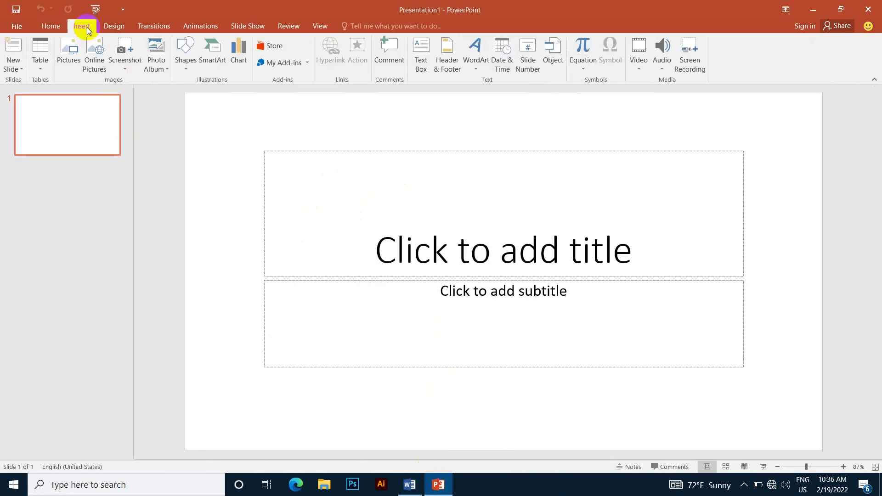
click(156, 53)
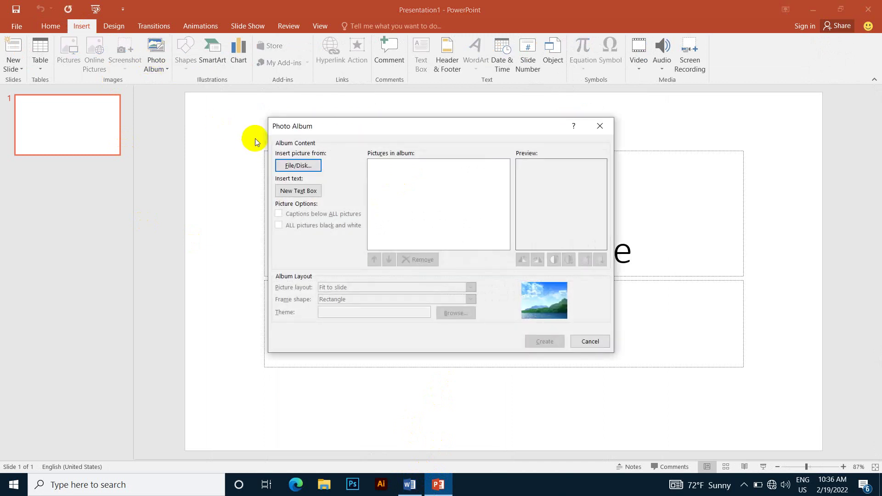
click(303, 170)
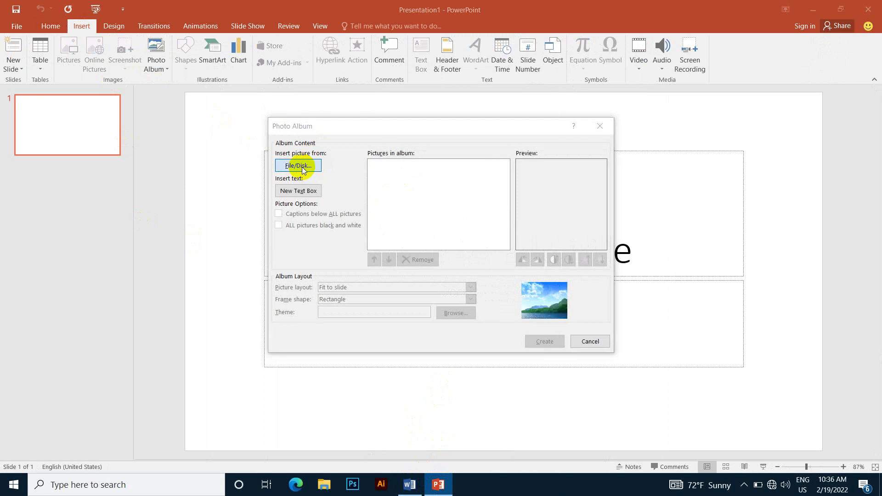
mouse_move(392, 147)
mouse_down()
mouse_move(393, 138)
mouse_move(465, 148)
mouse_move(435, 133)
mouse_up()
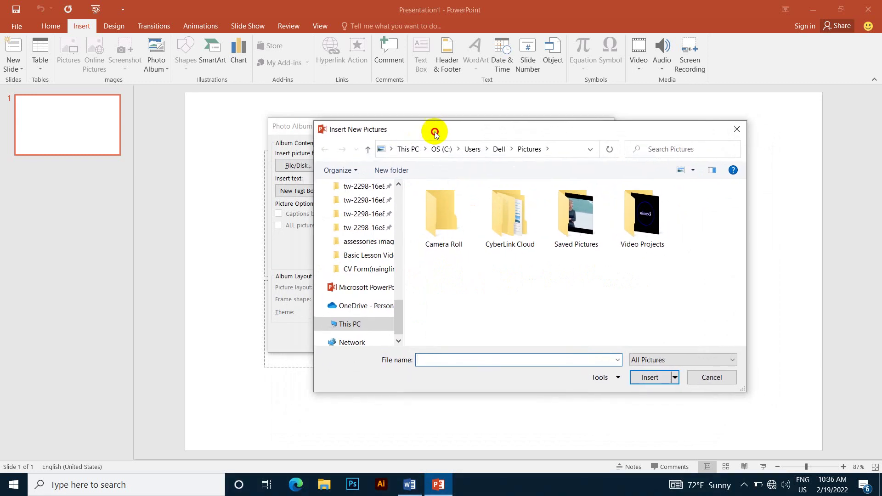
drag(435, 134, 416, 130)
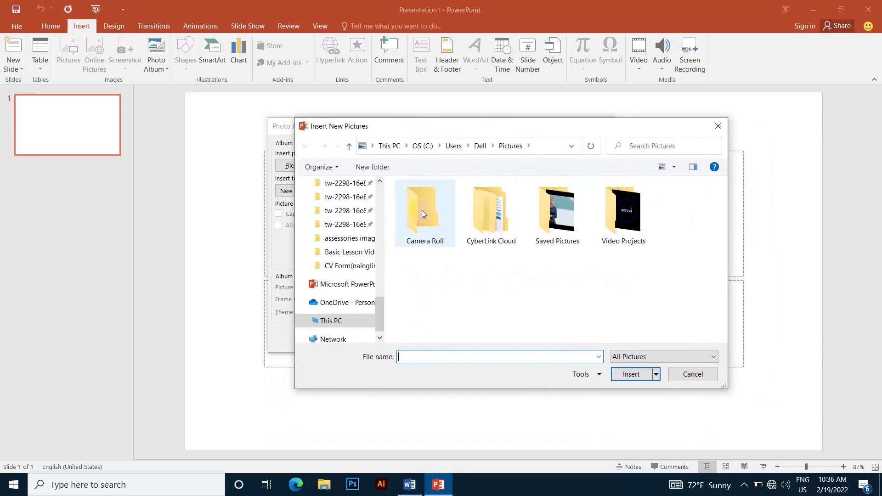
click(433, 265)
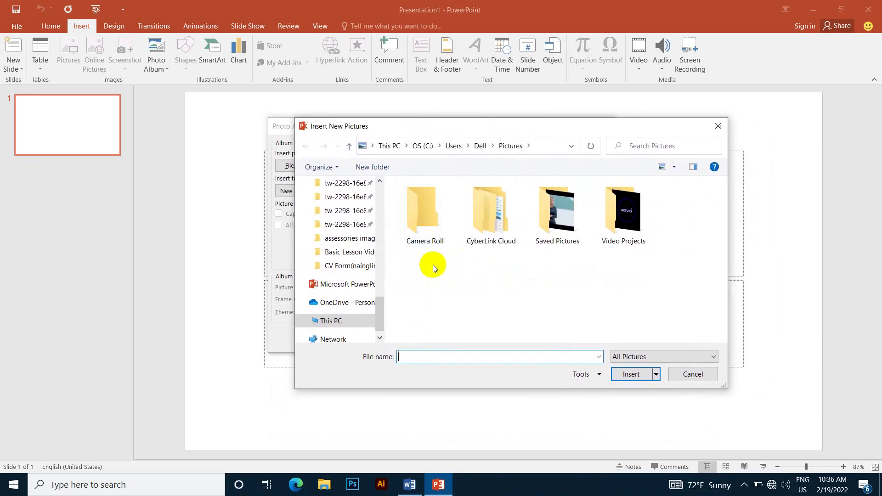
click(357, 321)
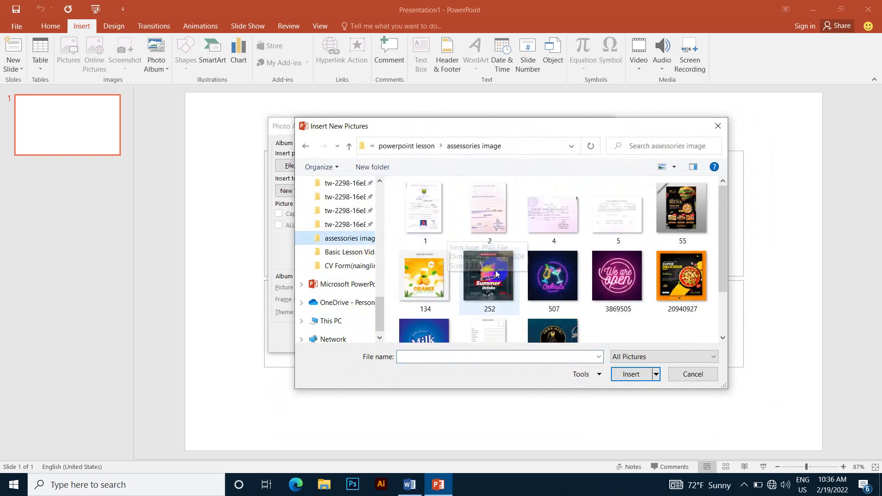
scroll(494, 221, down, 2)
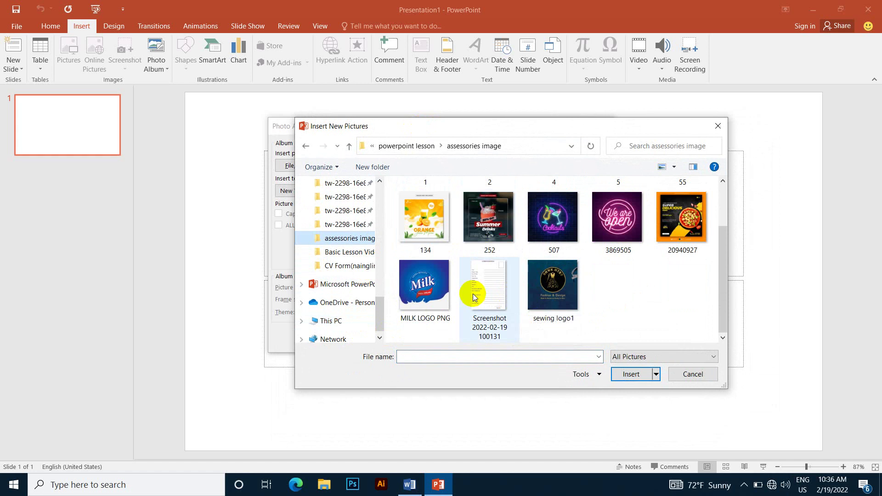
scroll(509, 277, up, 1)
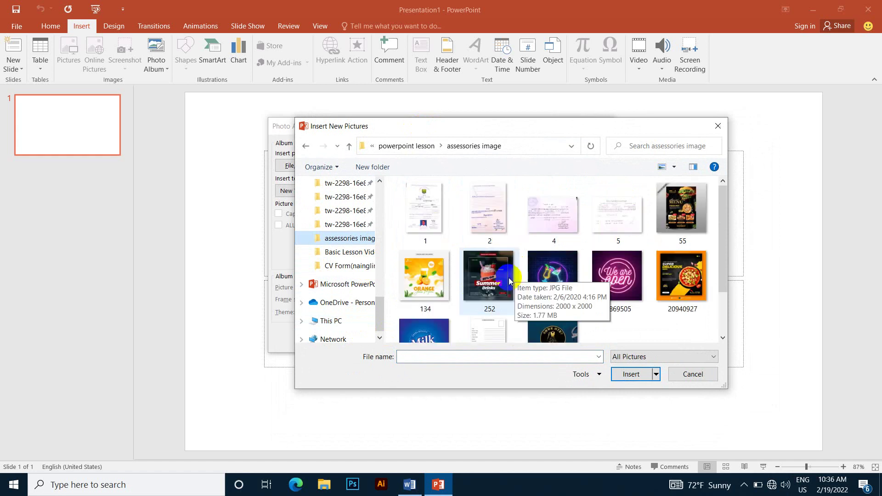
scroll(505, 281, down, 1)
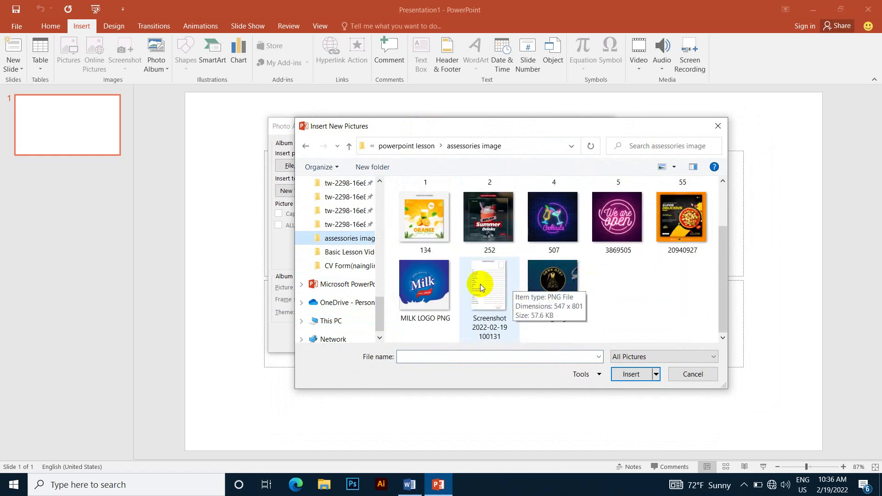
scroll(480, 284, up, 1)
Select all 13 images in the folder, add them, and create the album
click(439, 219)
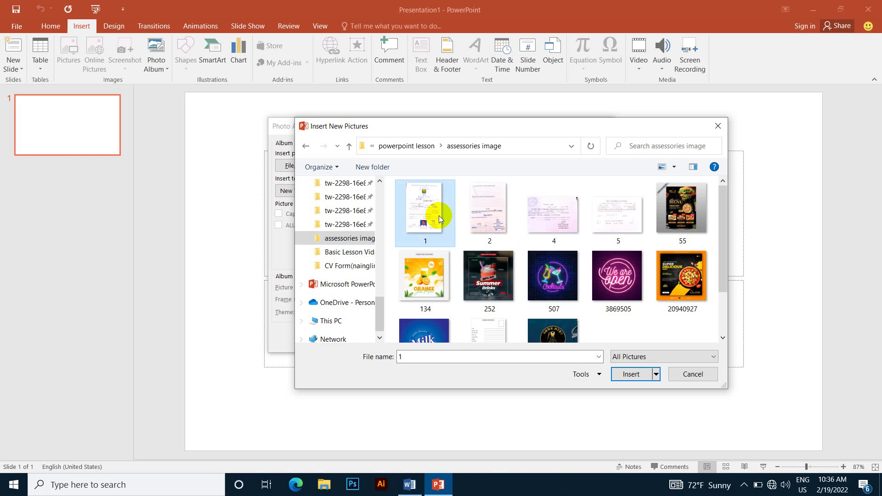
key(ctrl+a)
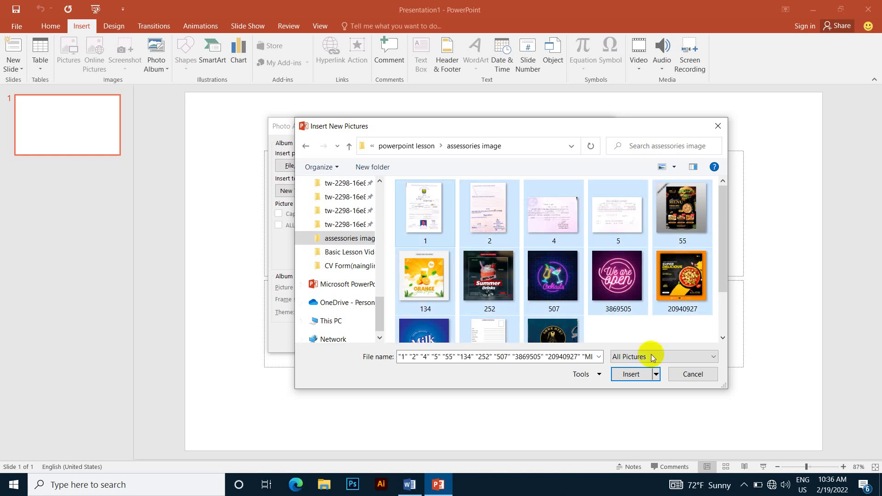
click(631, 373)
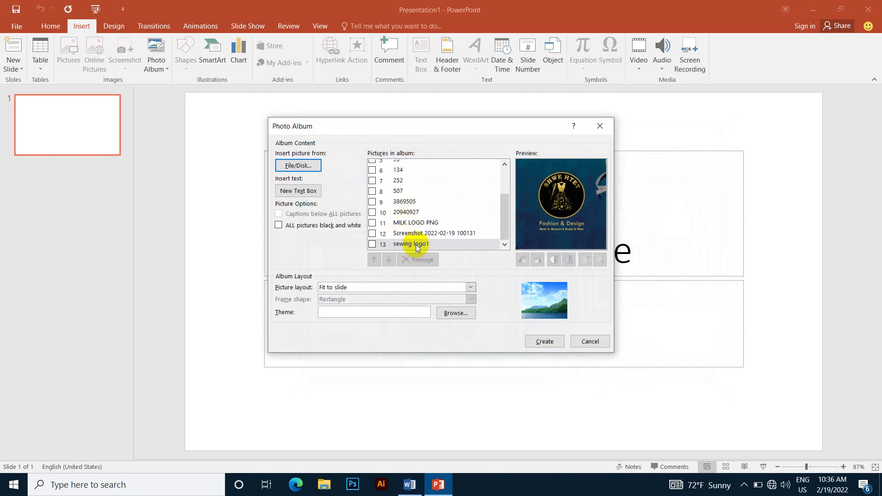
click(545, 343)
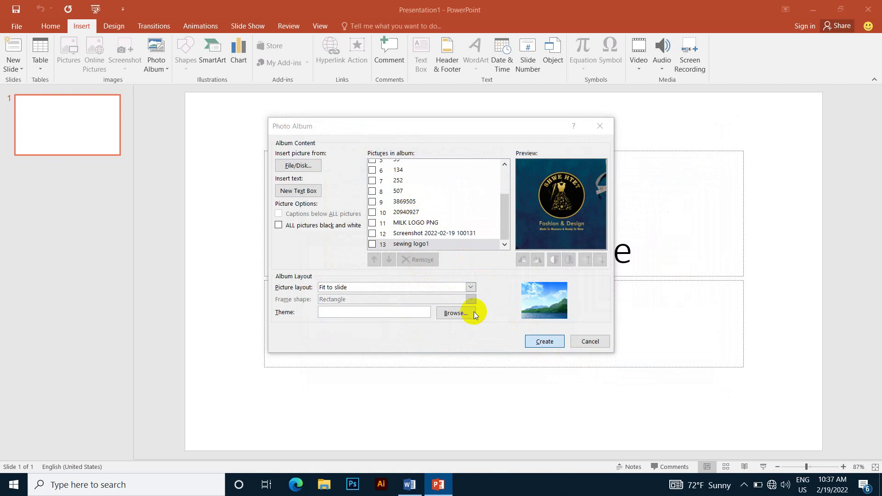
click(546, 342)
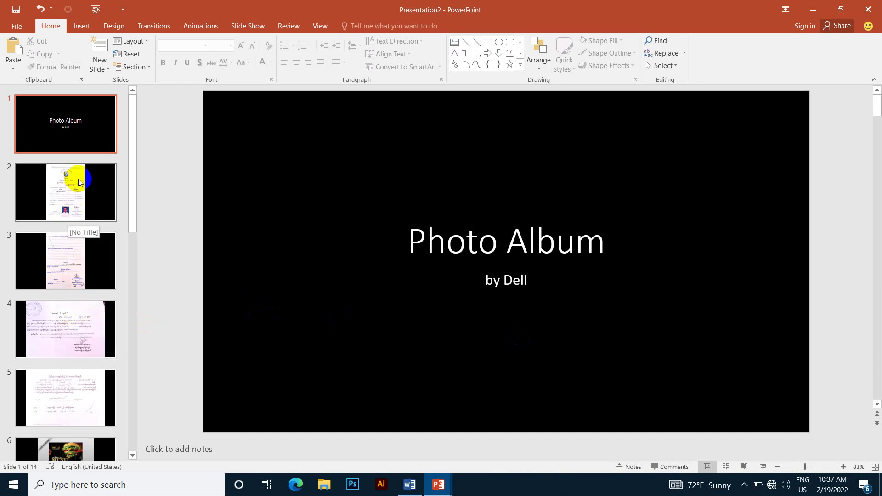
Scroll through the album thumbnails and view slides 3 and 2, the degree certificate
scroll(62, 368, down, 3)
scroll(58, 391, down, 4)
scroll(57, 393, down, 2)
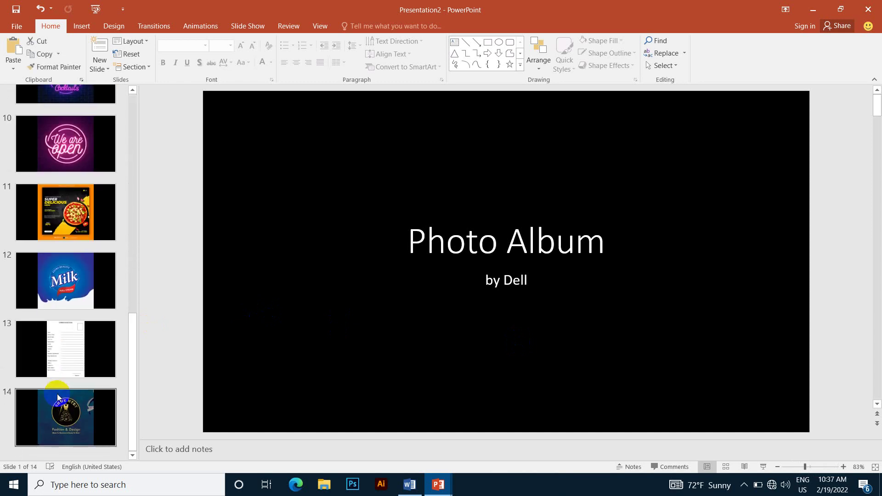
drag(91, 340, 441, 303)
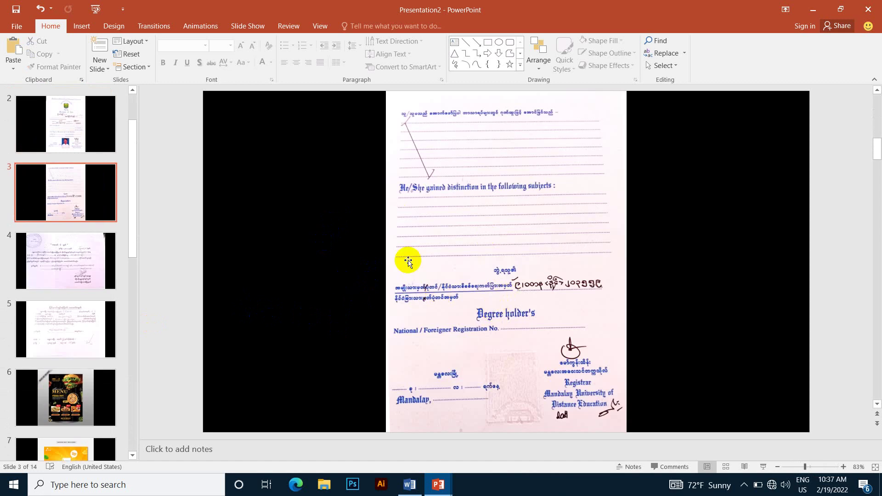
scroll(61, 248, up, 2)
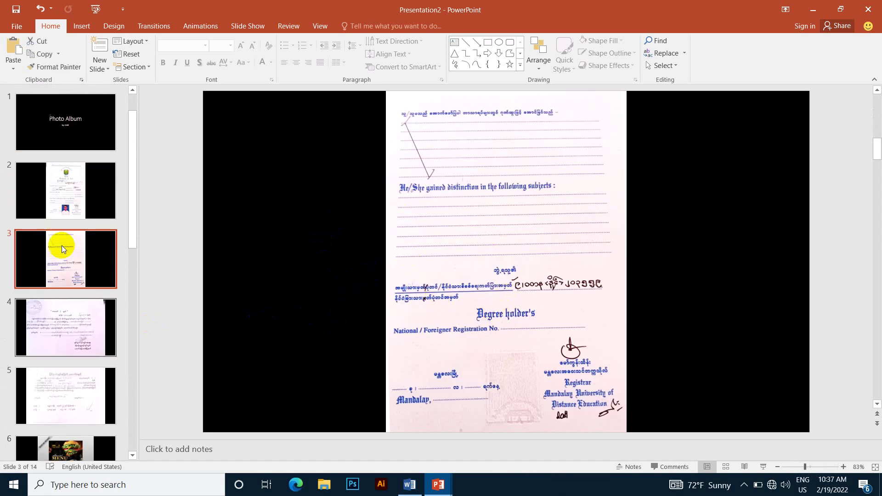
click(65, 189)
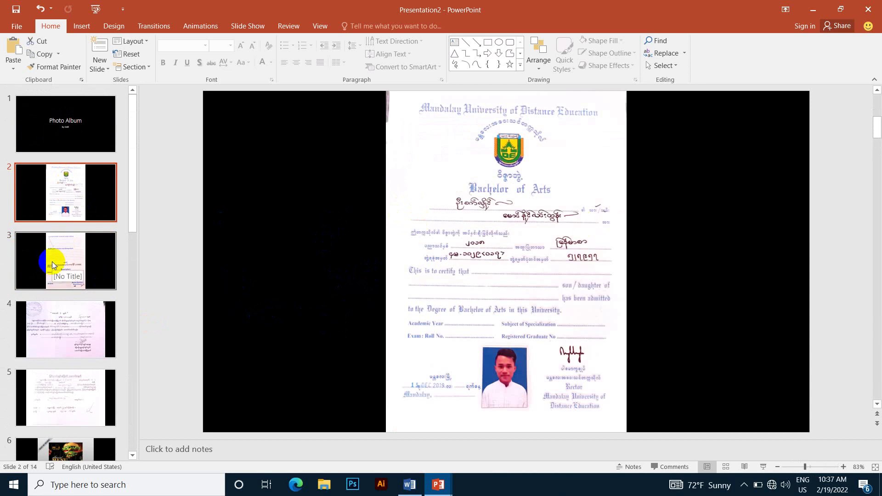
Scroll down and select slide 13, the curriculum vitae form
scroll(55, 256, down, 2)
scroll(69, 331, down, 2)
scroll(68, 276, down, 3)
scroll(67, 298, down, 2)
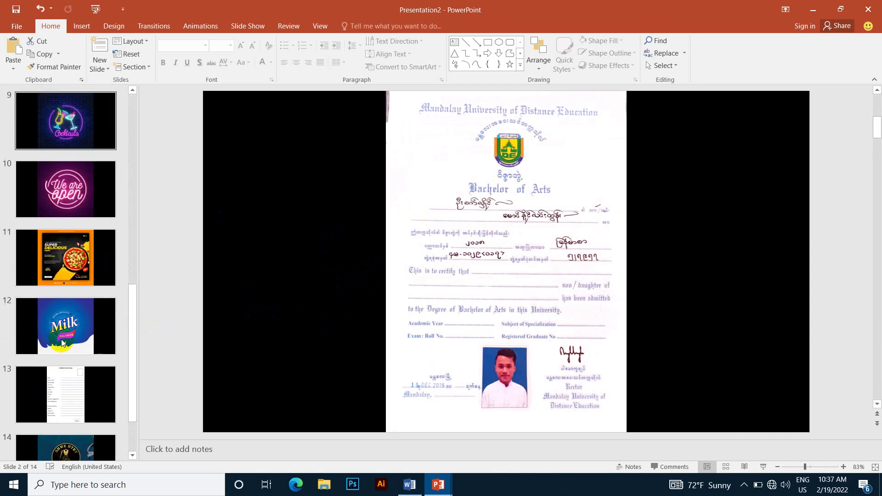
scroll(65, 319, down, 1)
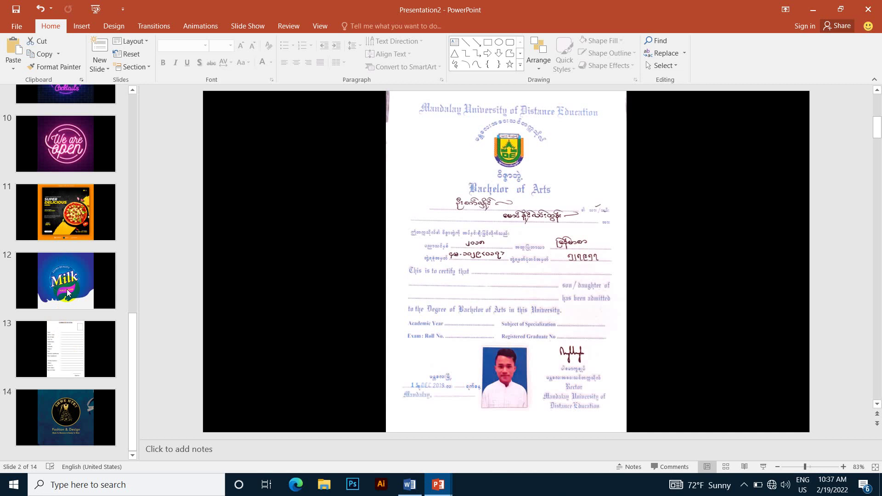
click(73, 347)
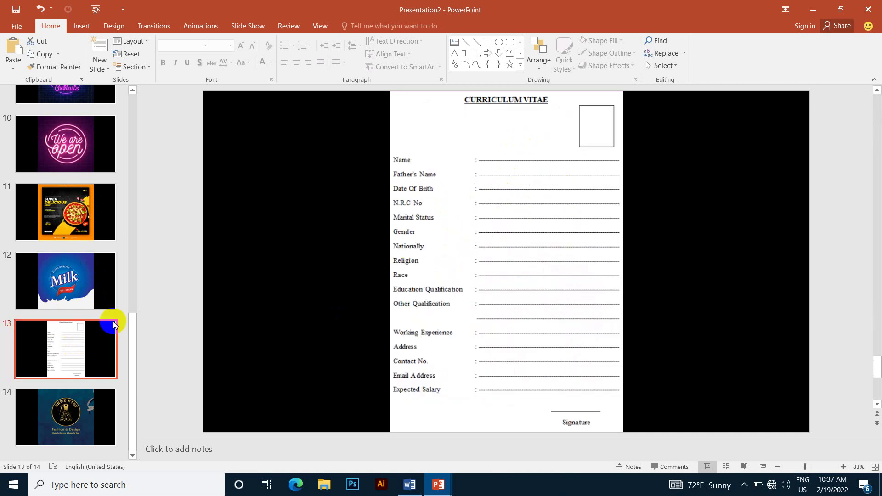
click(76, 330)
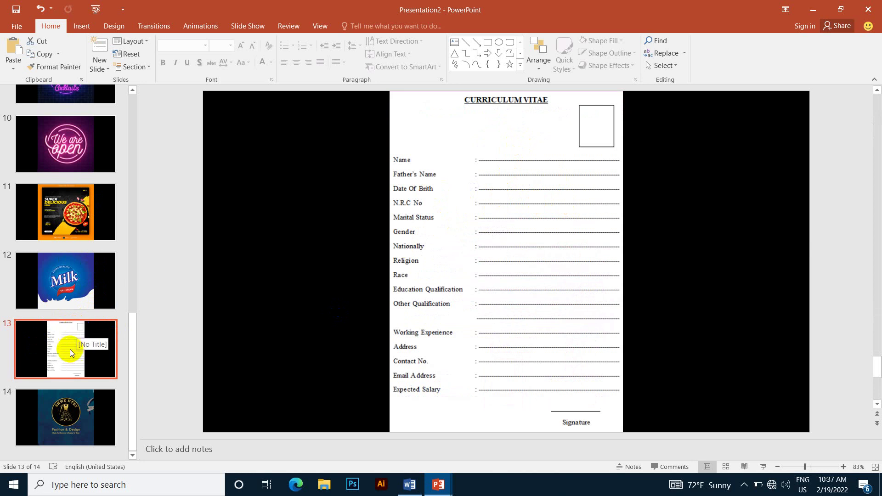
Move the CV form slide up to slide 2, right after the title slide
mouse_move(73, 351)
mouse_down()
mouse_move(71, 76)
mouse_move(64, 220)
mouse_up()
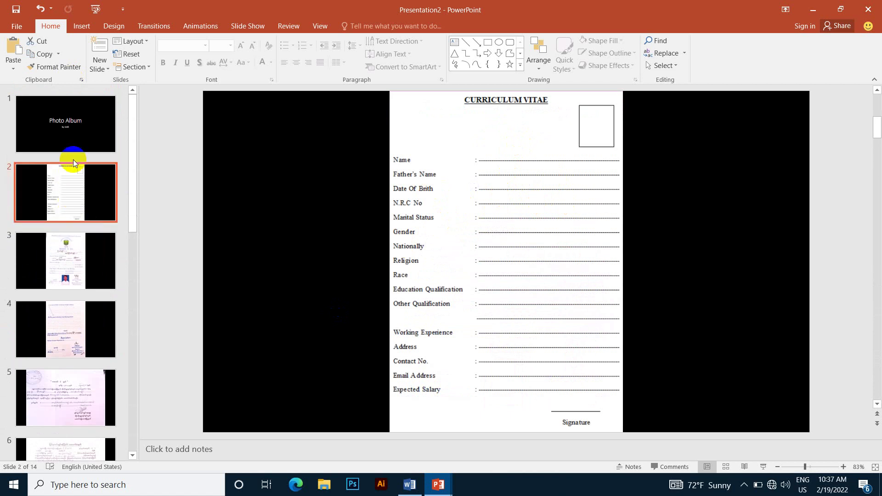
click(71, 131)
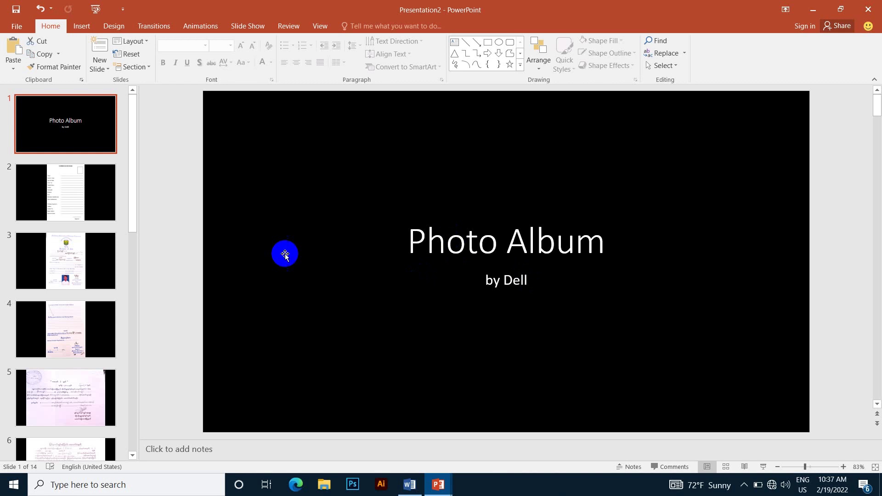
key(Page_Down)
key(Page_Down)
key(Page_Up)
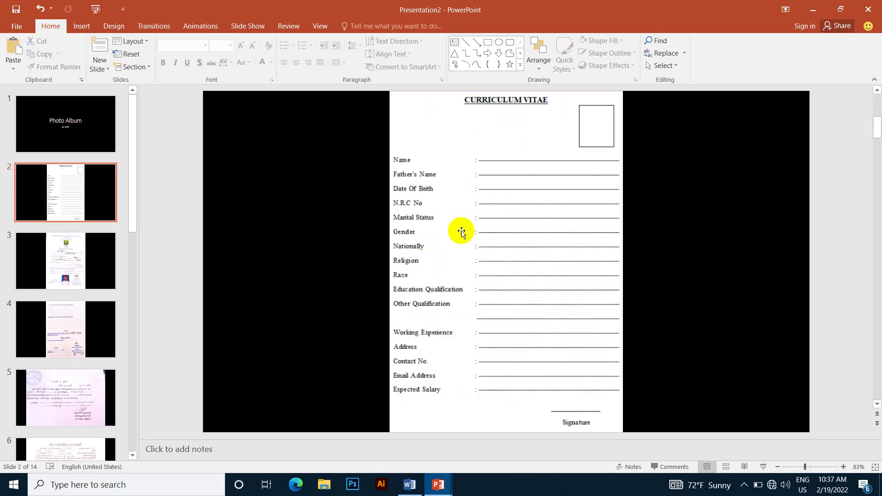
click(62, 183)
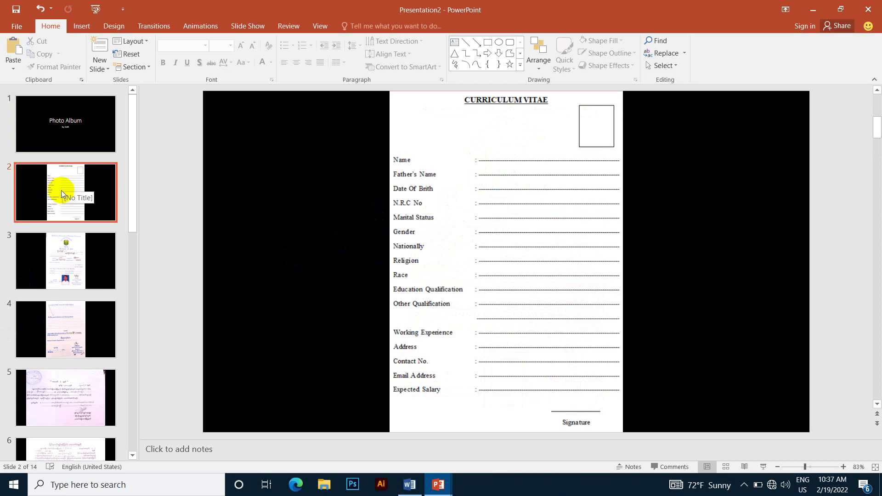
Review slides 3 through 8, including the certificate, pizza menu and orange juice slides
click(67, 258)
click(70, 323)
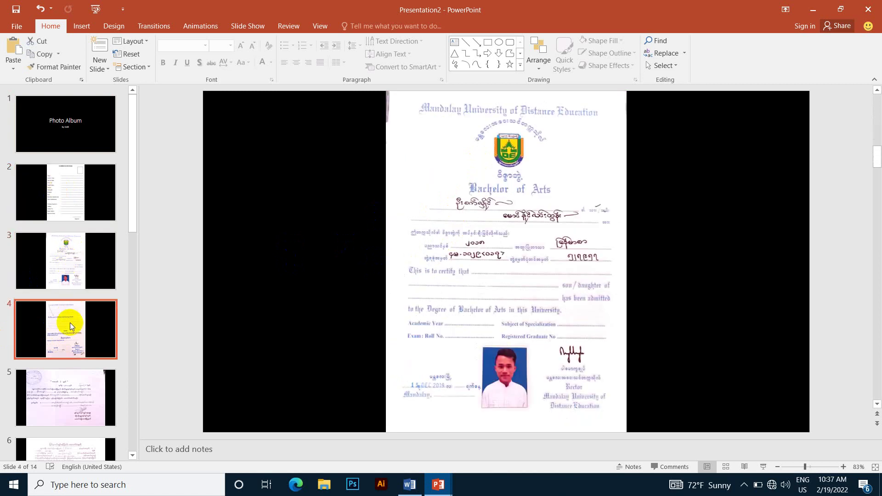
scroll(79, 321, down, 1)
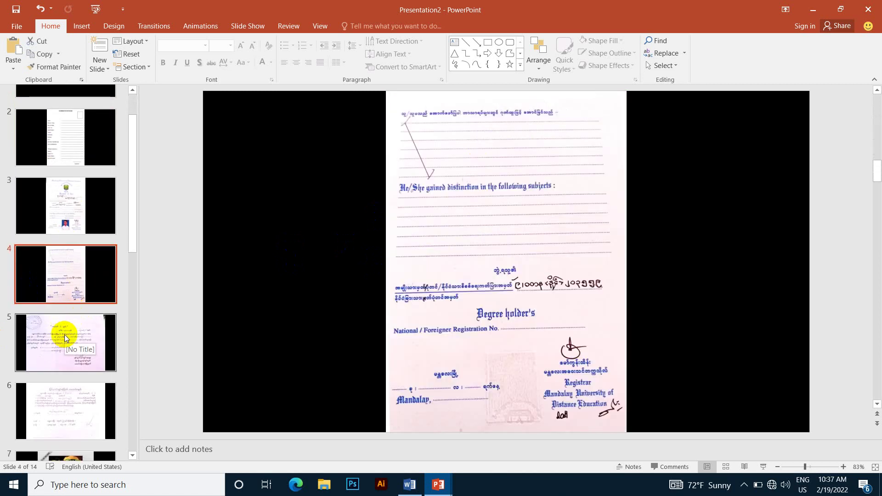
scroll(65, 324, down, 2)
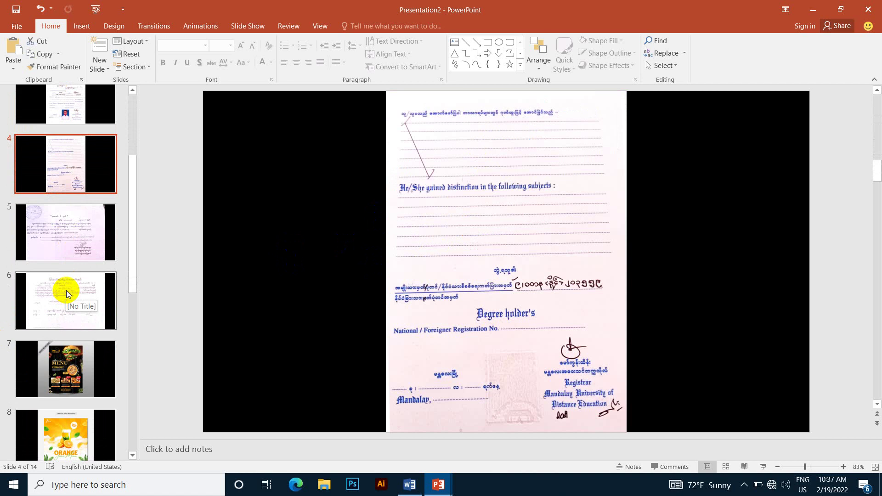
scroll(65, 290, down, 1)
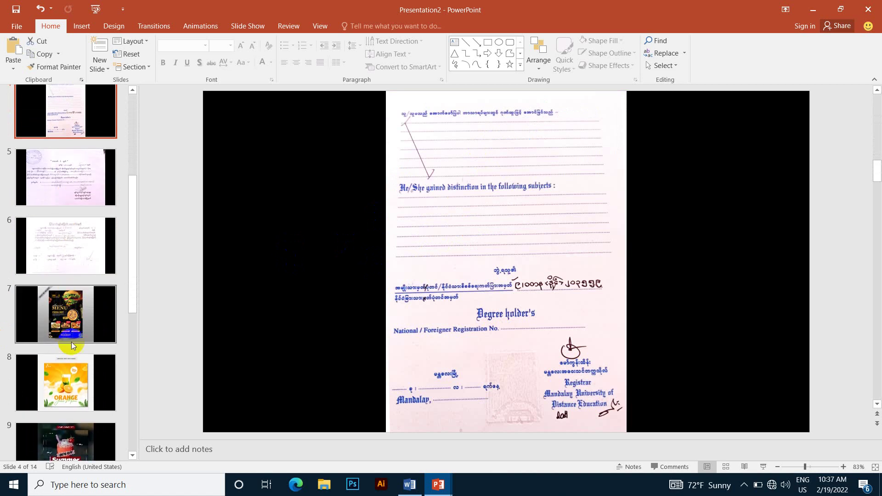
click(72, 305)
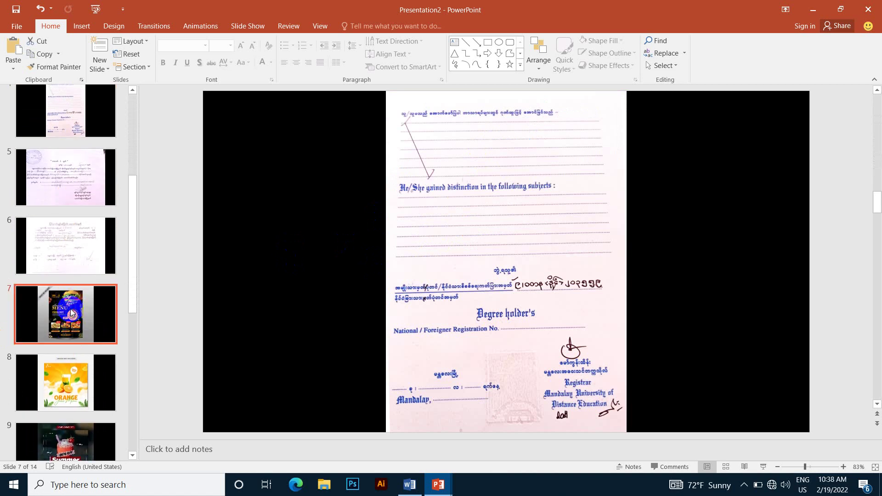
click(72, 365)
scroll(76, 334, down, 1)
scroll(76, 334, down, 1)
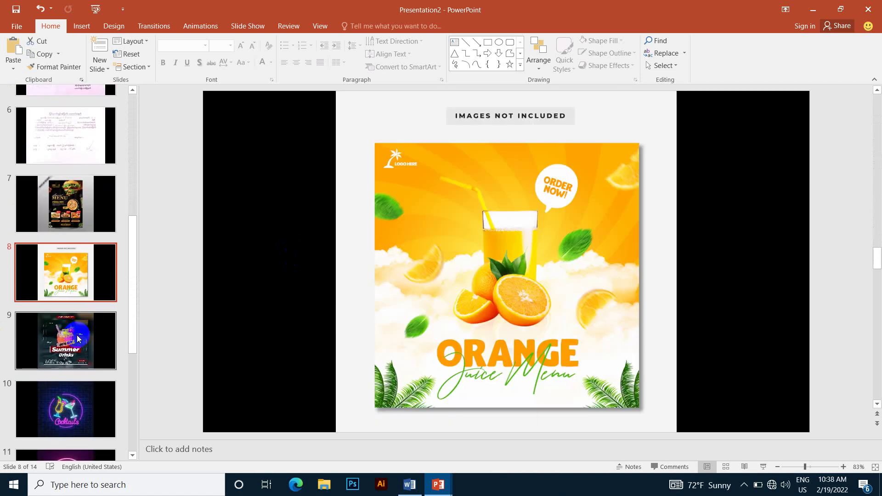
scroll(72, 289, down, 3)
scroll(71, 288, down, 1)
scroll(66, 293, up, 3)
scroll(66, 291, up, 4)
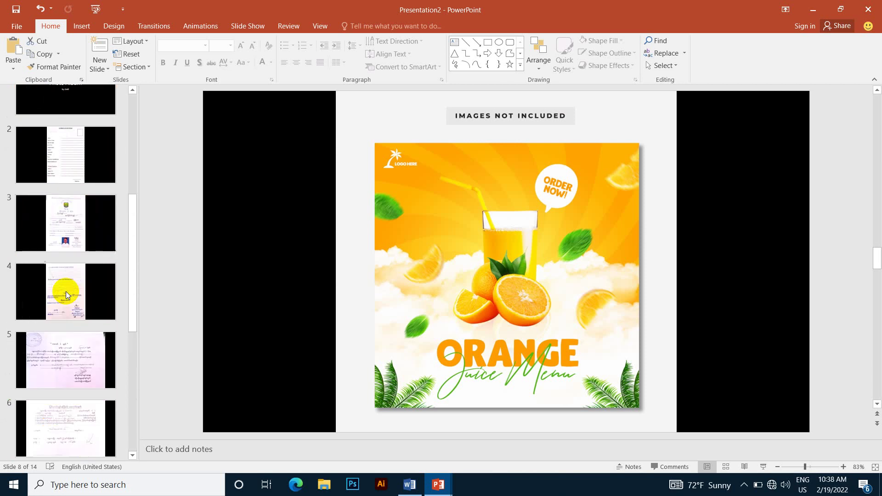
scroll(65, 291, up, 2)
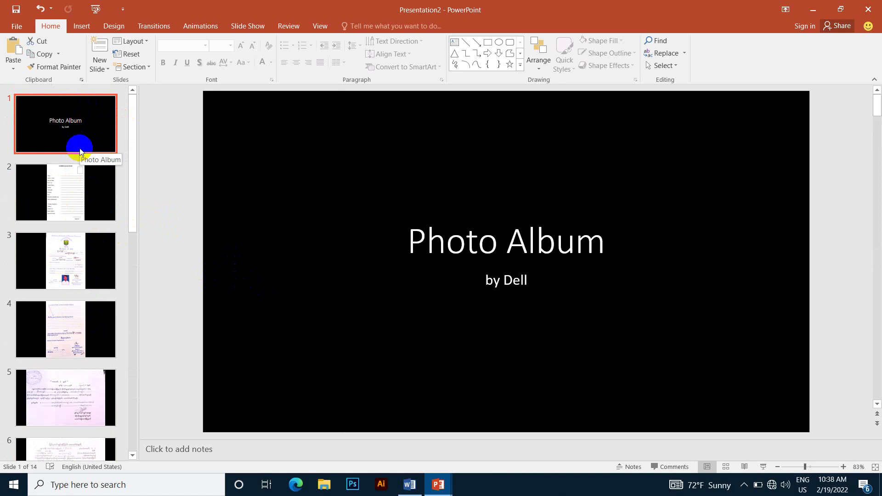
Apply the teal Ion theme from the Design gallery to all 14 slides
click(115, 27)
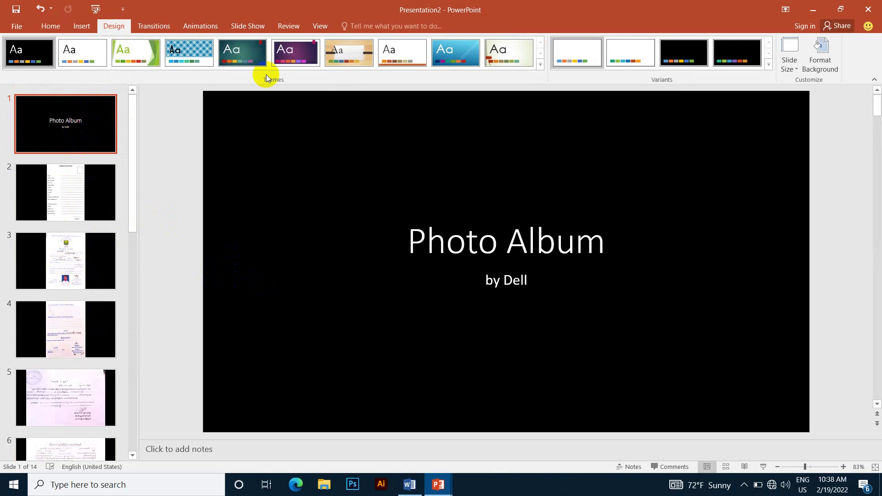
click(242, 53)
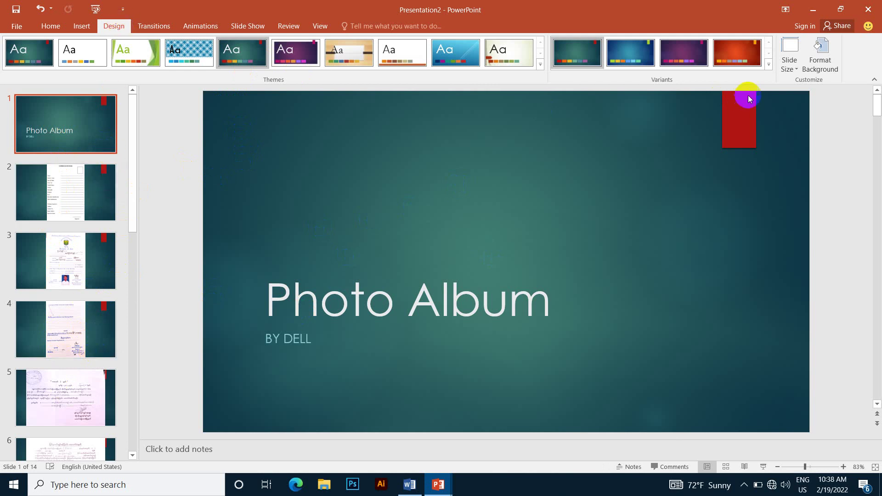
Set a custom A4 Paper (210x297 mm) portrait slide size and choose Ensure Fit
click(798, 69)
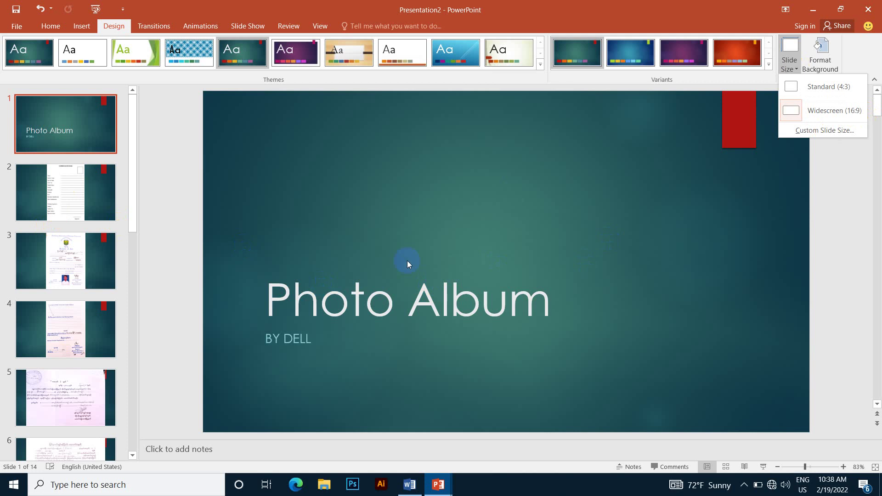
click(813, 132)
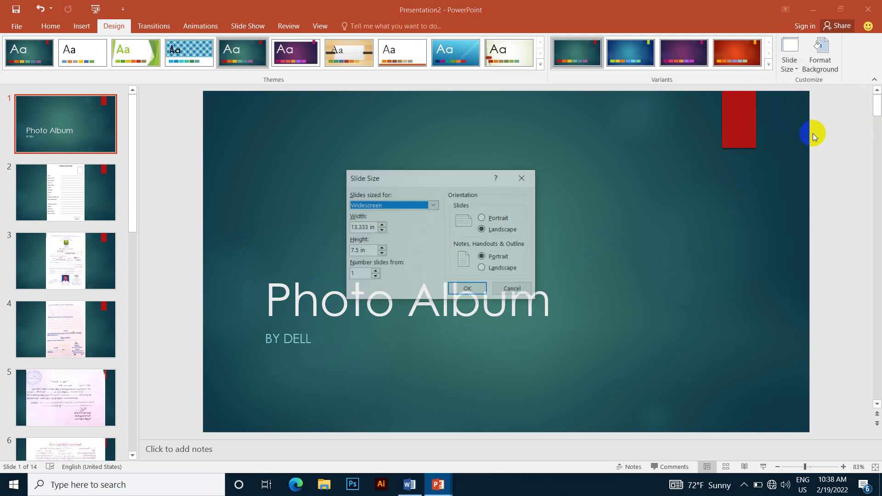
click(431, 205)
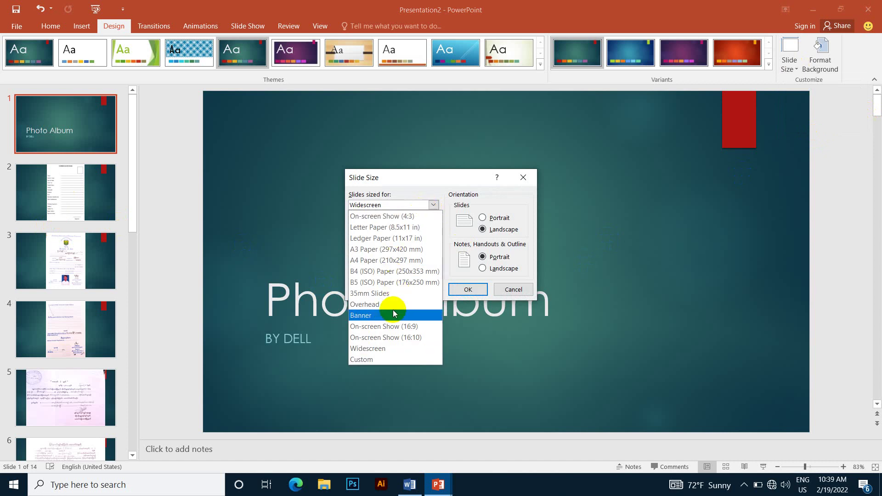
click(396, 261)
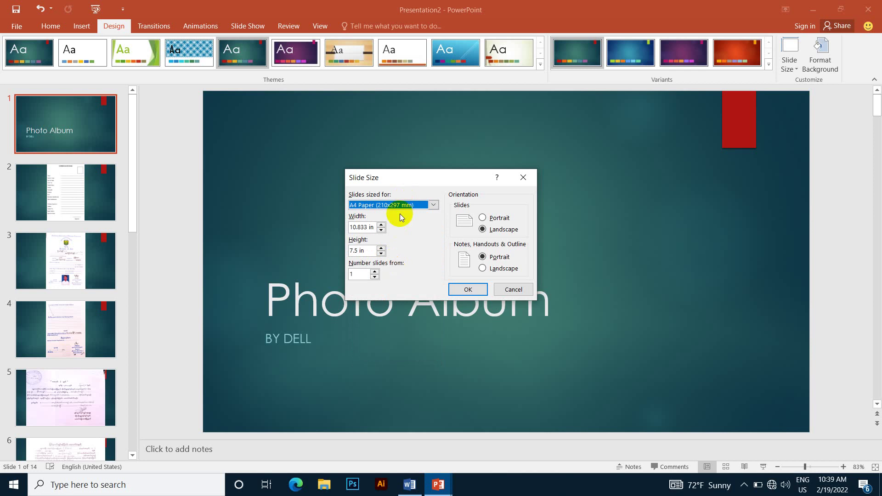
click(482, 218)
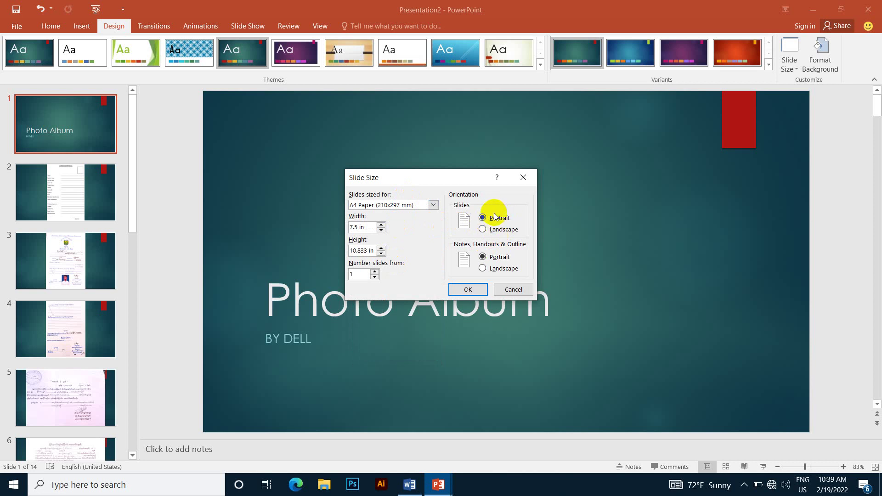
click(468, 287)
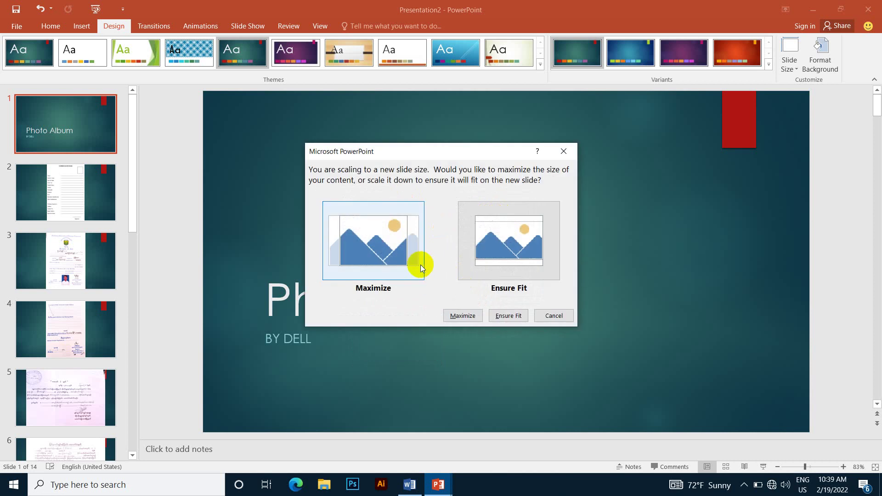
click(483, 250)
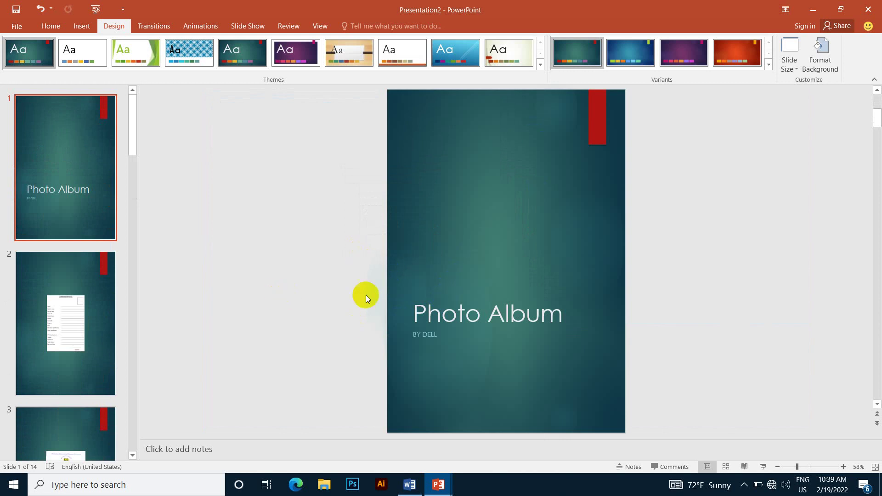
Move the CV picture to the top-left and enlarge it to nearly fill its slide
click(106, 223)
scroll(478, 220, down, 3)
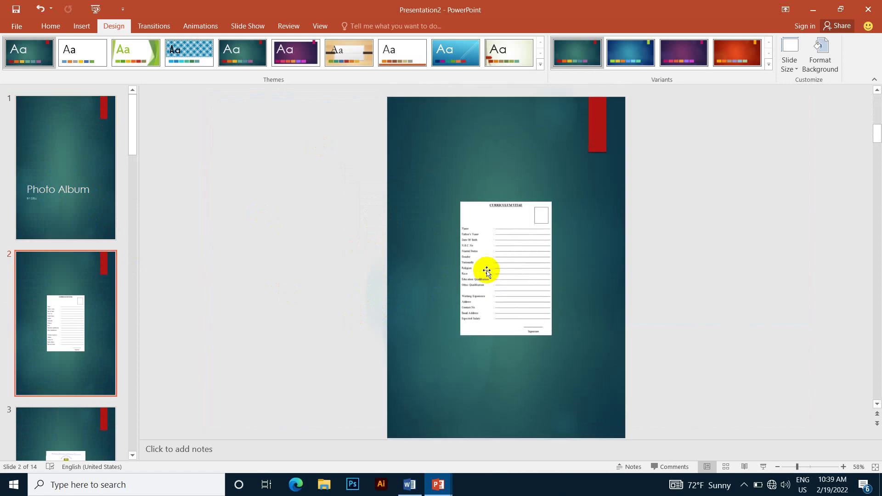
drag(508, 269, 434, 164)
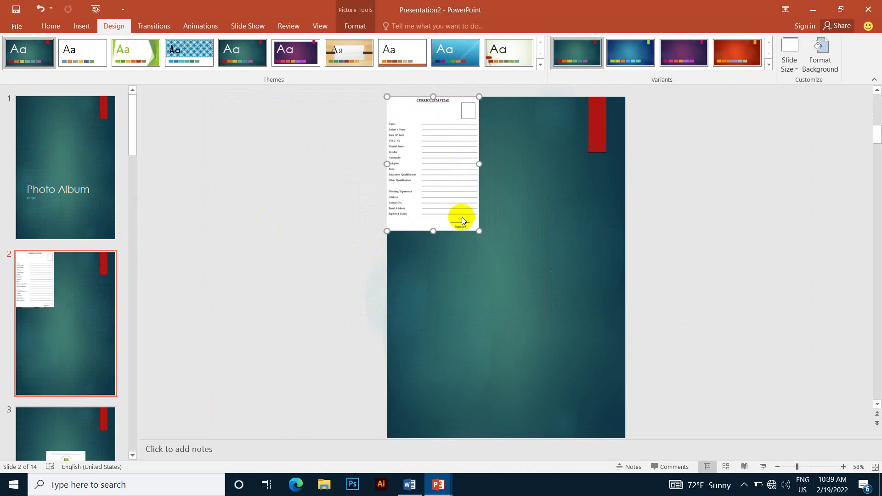
drag(478, 228, 618, 405)
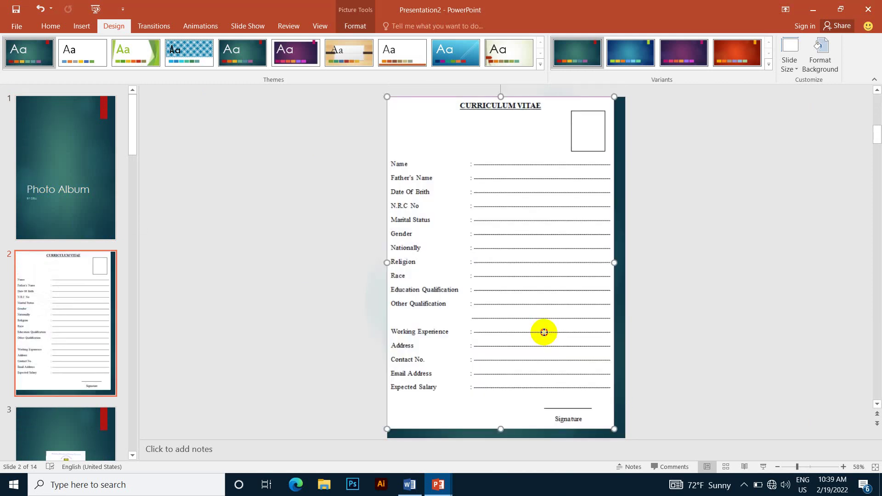
drag(544, 333, 547, 337)
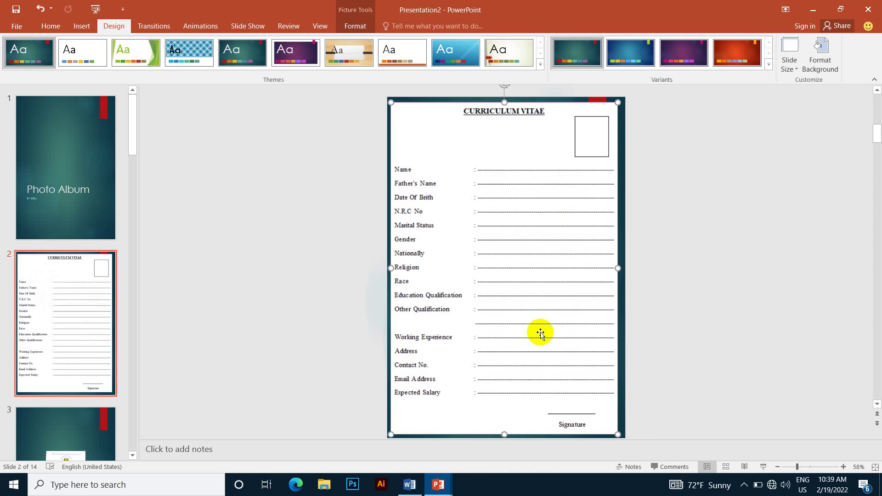
key(Right)
key(Right)
key(Right)
key(Right)
key(Right)
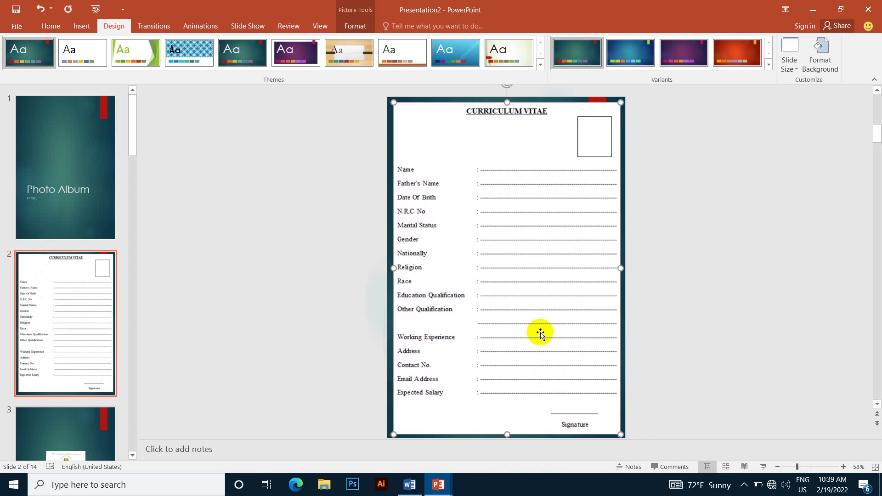
key(Up)
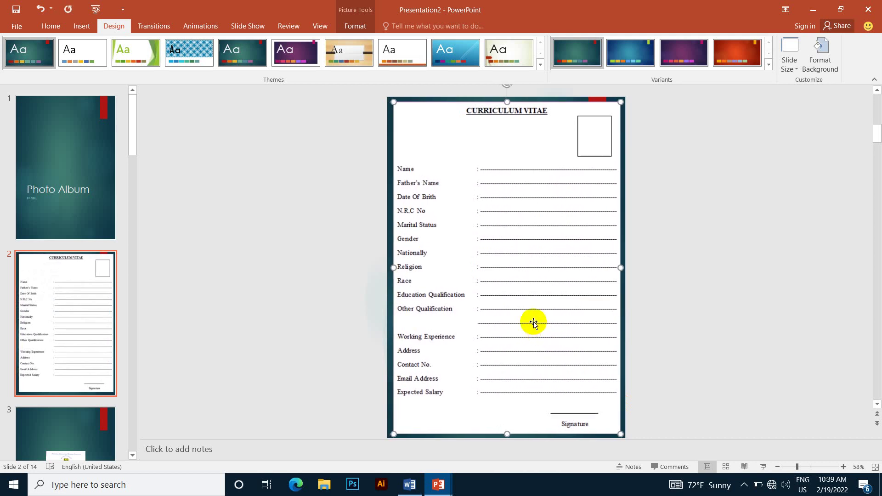
Reposition and enlarge the next certificate picture to nearly fill its slide
scroll(535, 363, down, 1)
scroll(529, 365, down, 2)
drag(485, 269, 413, 164)
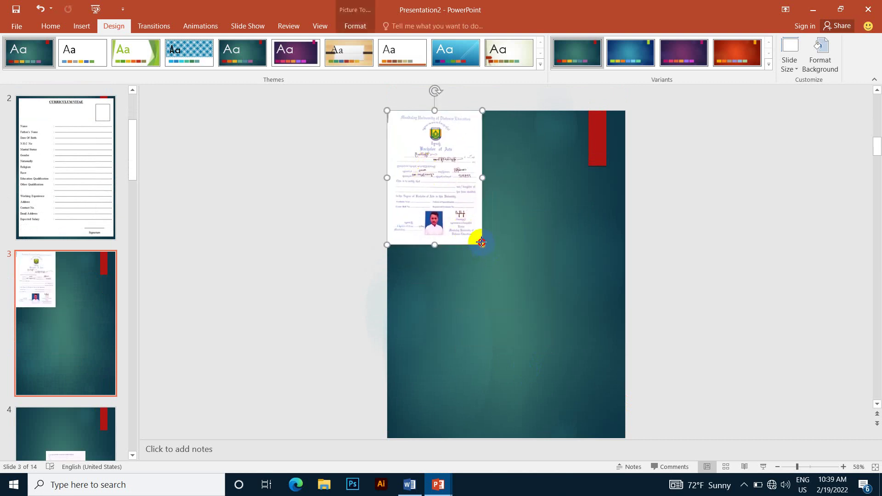
drag(482, 245, 620, 427)
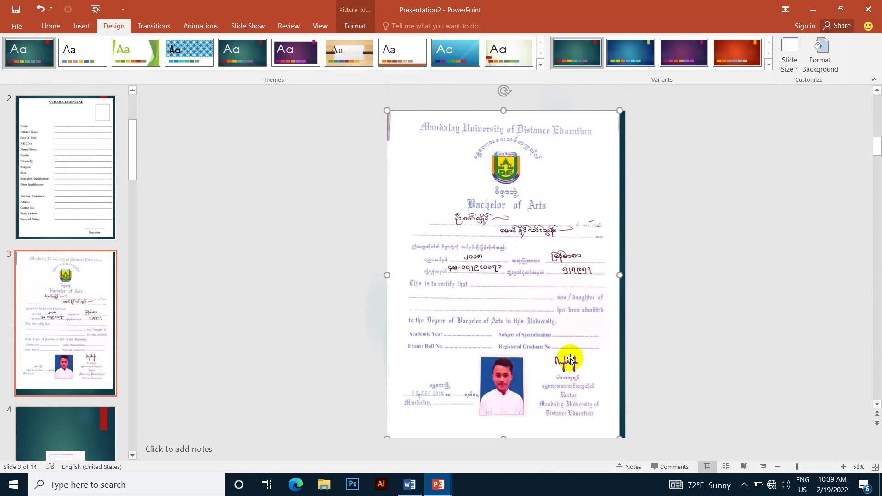
key(Right)
key(Right)
key(Right)
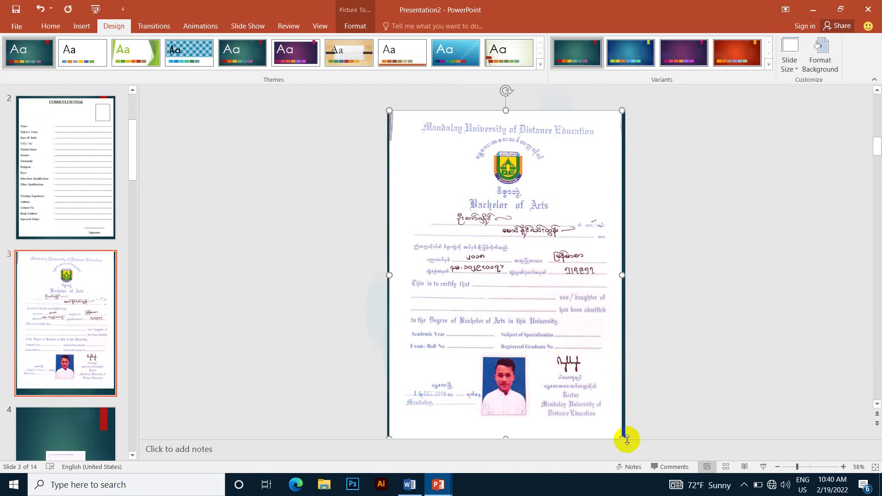
drag(620, 432, 619, 430)
key(Down)
key(Down)
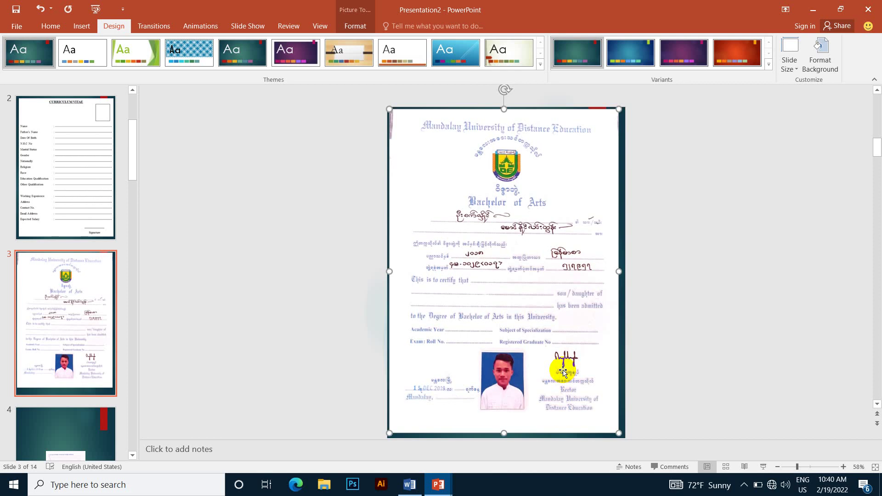
key(Down)
key(Right)
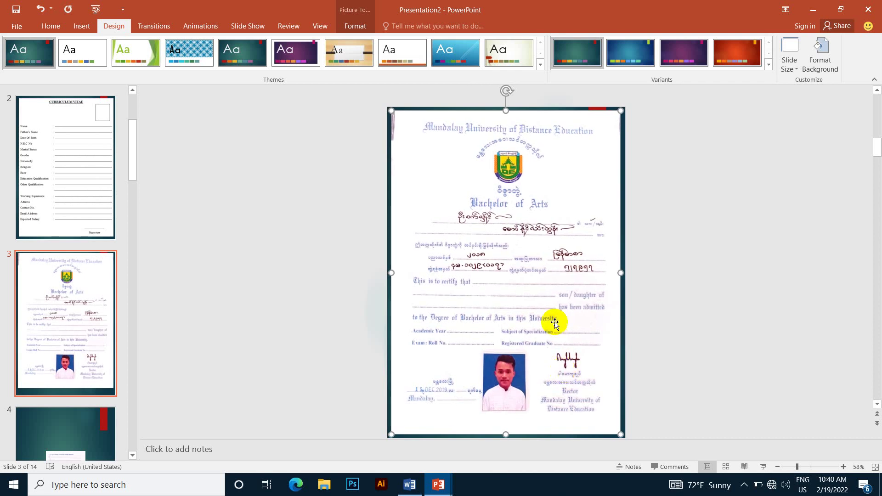
Move and enlarge the certificates on slides 4 and 5 to fill most of each slide
scroll(556, 321, down, 3)
drag(500, 268, 433, 169)
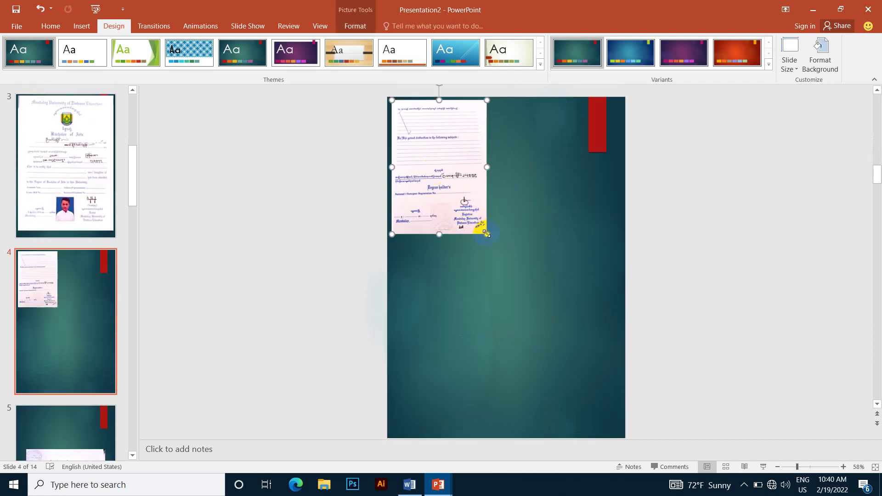
mouse_move(486, 234)
mouse_down()
mouse_move(623, 408)
mouse_move(617, 418)
mouse_up()
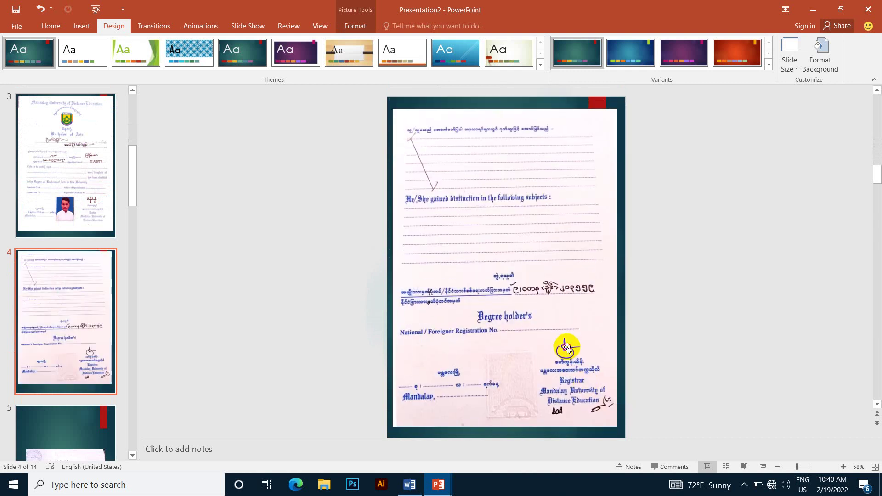
scroll(510, 327, down, 2)
drag(510, 327, 507, 281)
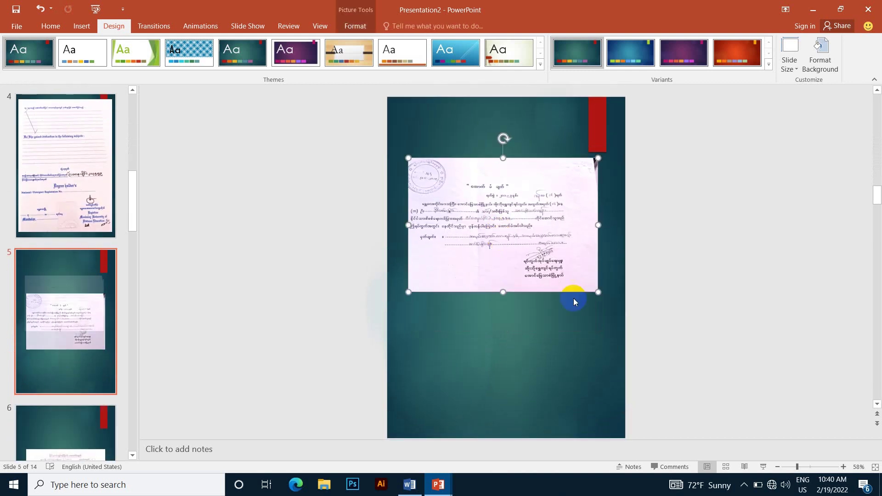
drag(598, 293, 589, 314)
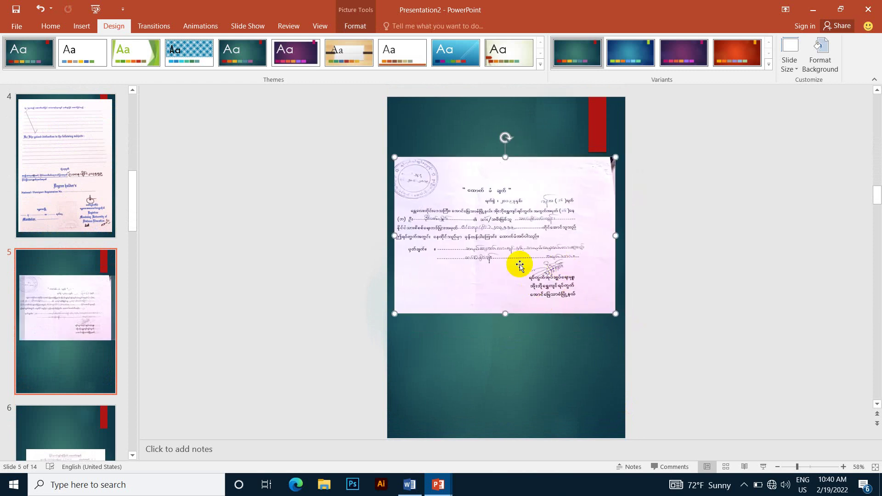
Select the slide 6 certificate picture and scroll through the remaining slides
scroll(515, 327, down, 2)
click(500, 254)
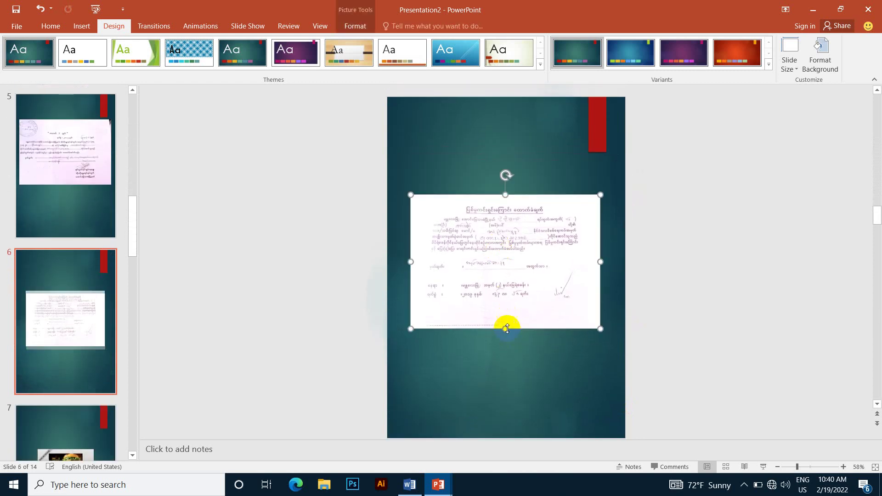
scroll(506, 322, down, 2)
scroll(501, 322, down, 2)
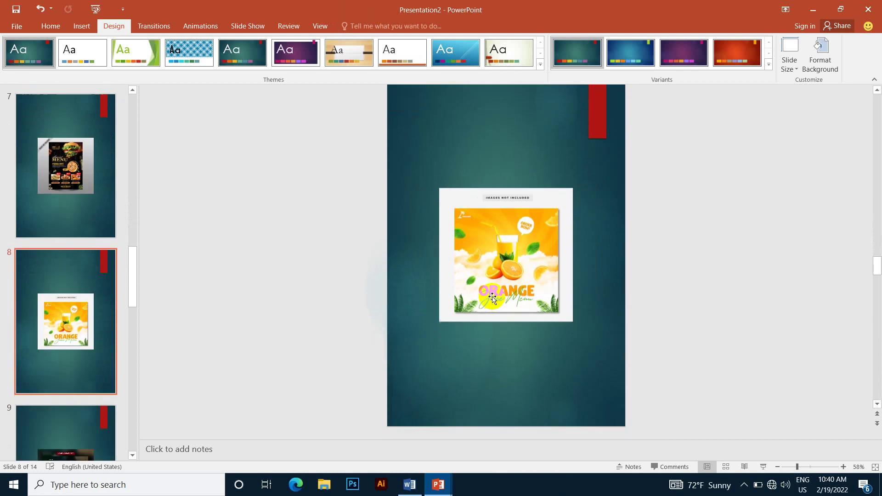
scroll(496, 312, down, 2)
scroll(490, 295, up, 2)
scroll(491, 295, up, 3)
scroll(489, 276, up, 4)
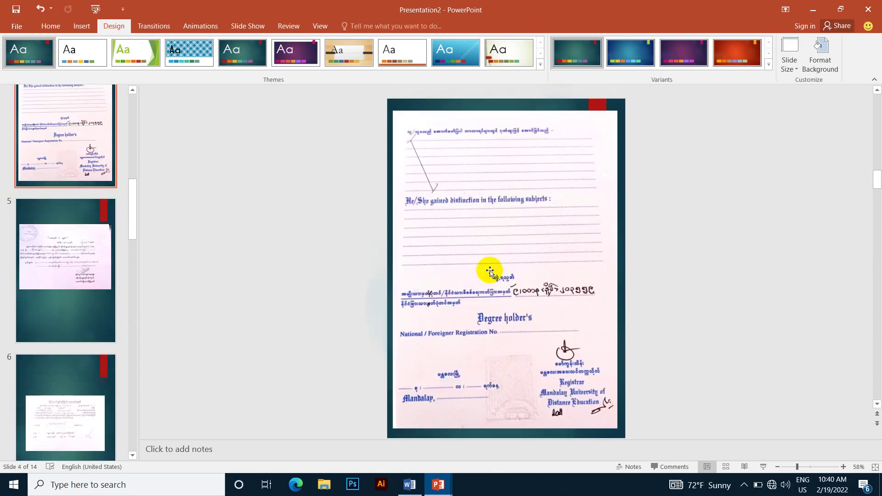
scroll(489, 270, up, 4)
Replace the cover slide's Photo Album title with 'CV Form'
scroll(489, 244, up, 2)
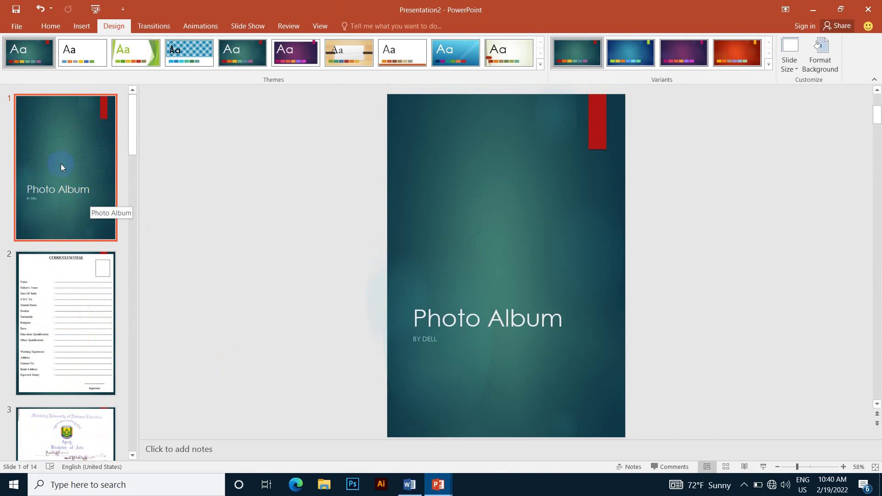
click(454, 338)
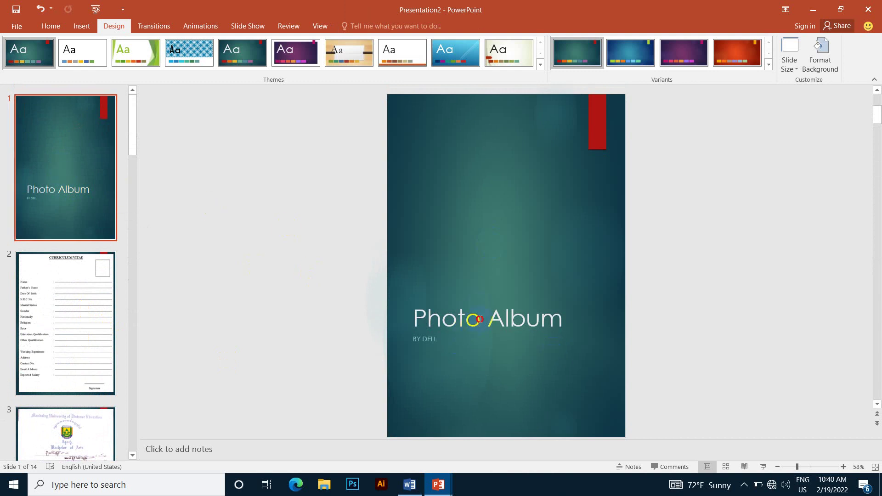
click(479, 318)
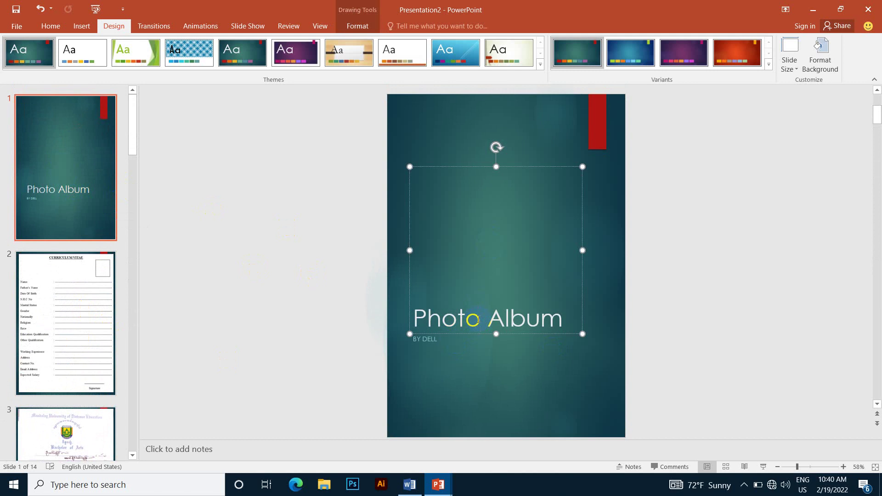
triple_click(478, 320)
text(C)
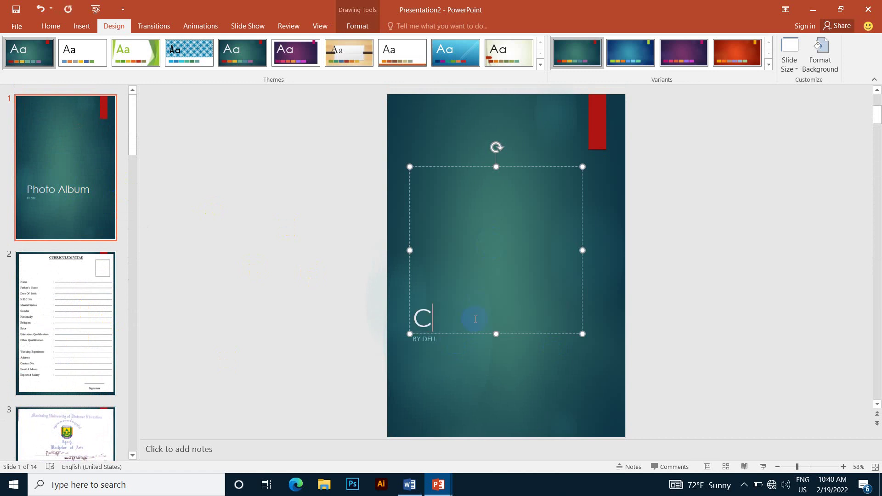
text(v)
key(BackSpace)
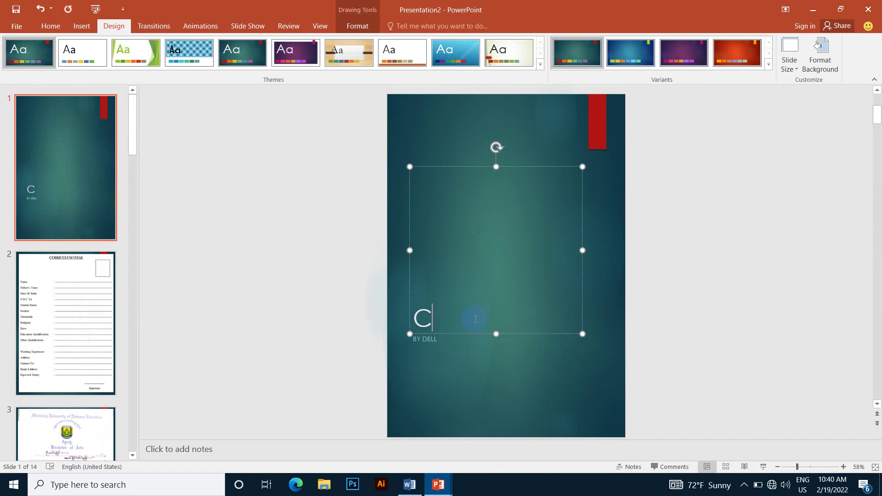
text(V For)
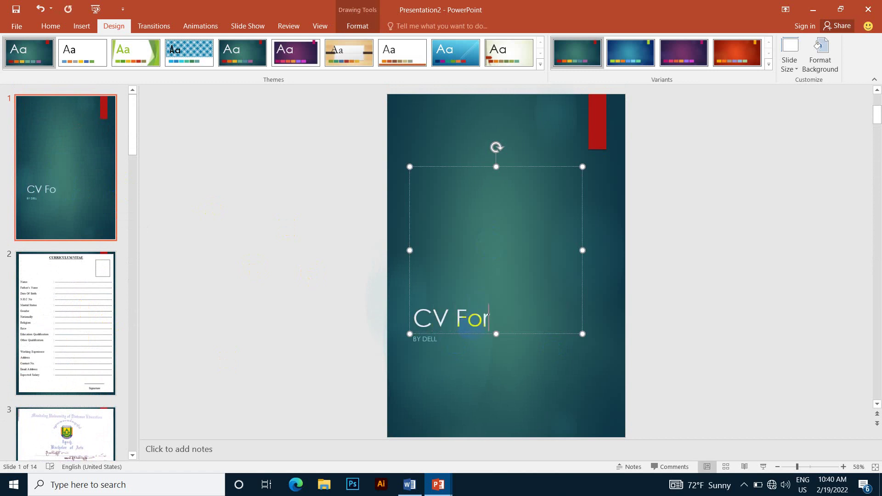
text(m)
Replace the BY DELL subtitle with the author's name
drag(434, 340, 405, 336)
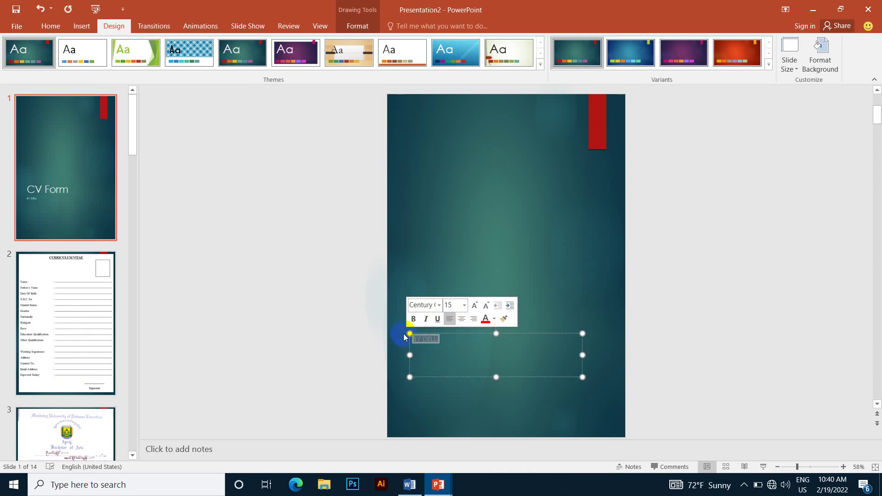
text(NAING LIN TUN)
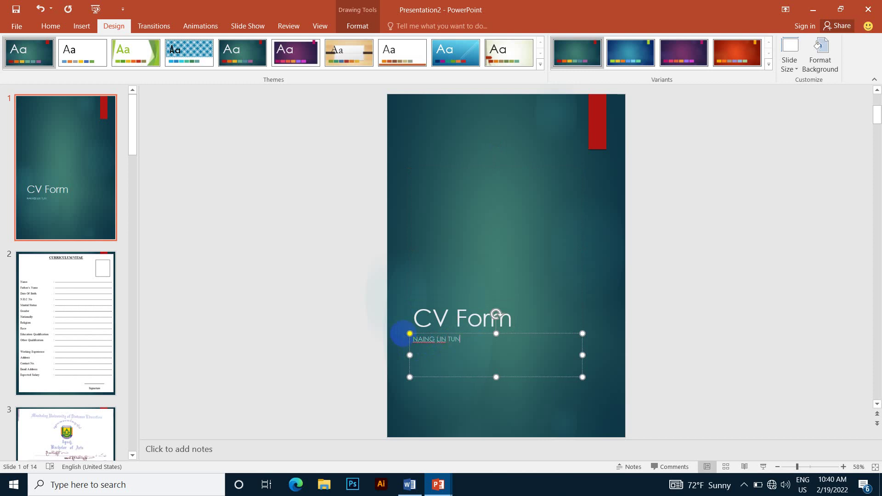
click(349, 283)
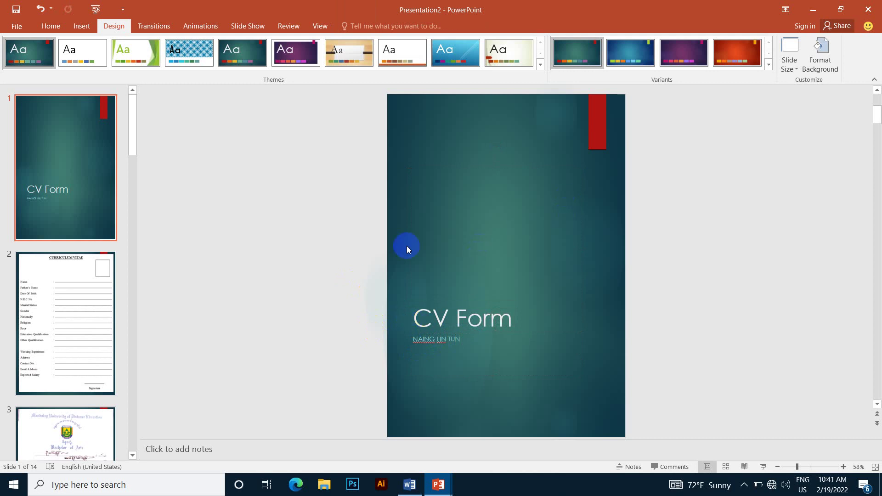
Give slide 4 a solid white background fill via Format Background
click(59, 312)
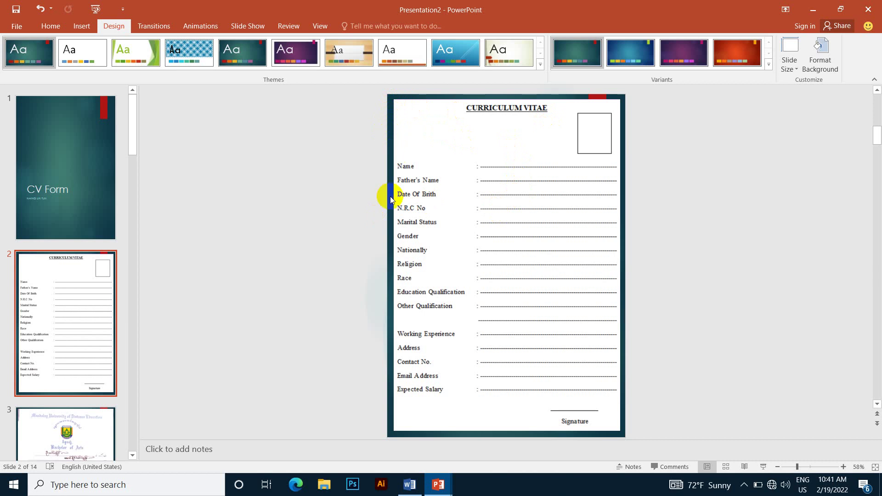
scroll(73, 331, down, 5)
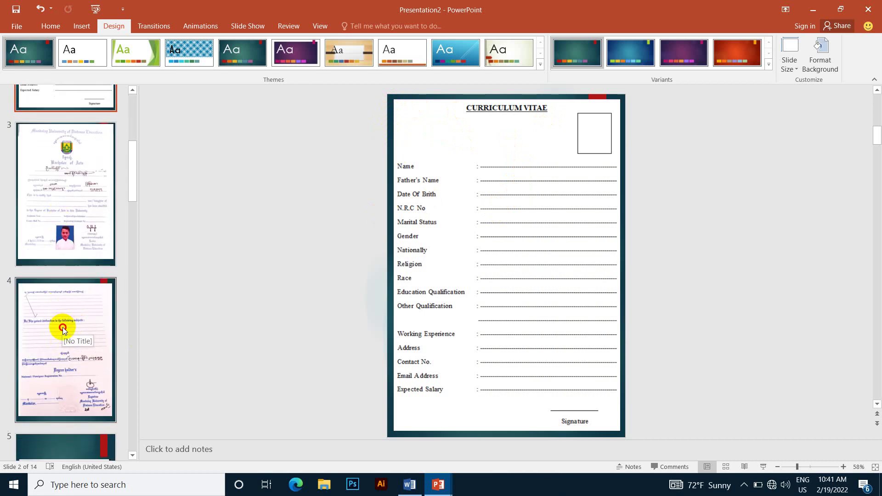
click(63, 329)
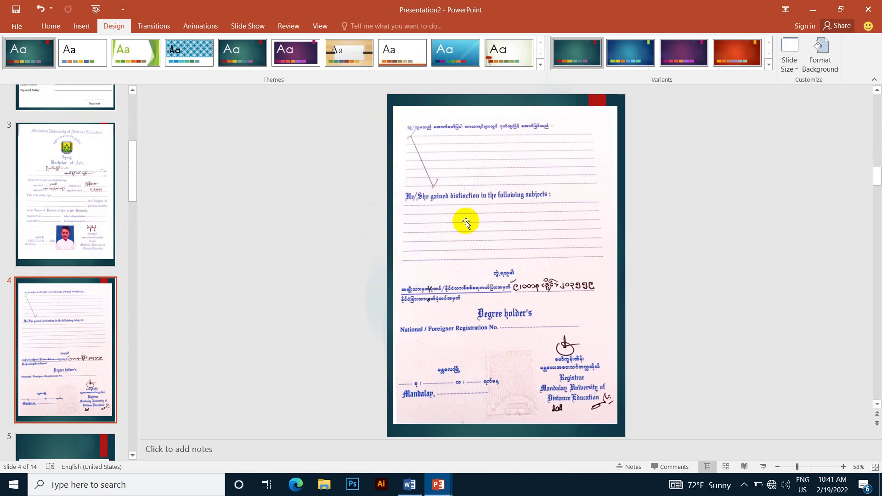
click(817, 61)
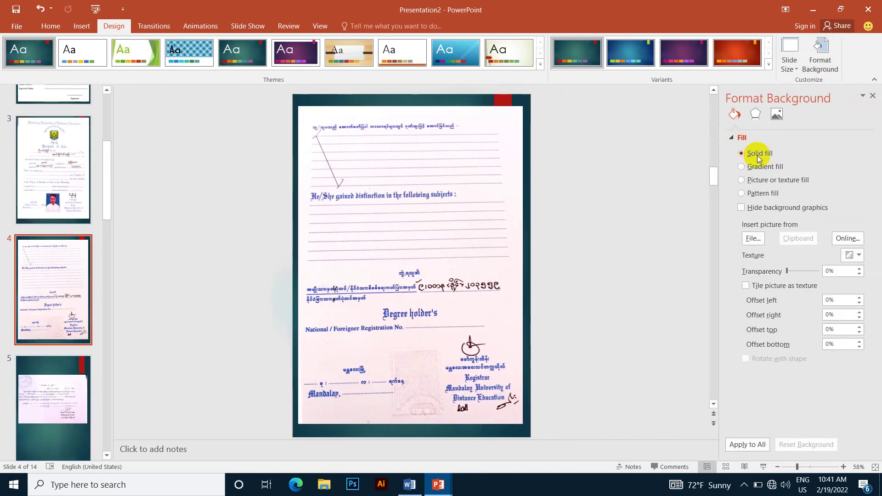
click(758, 157)
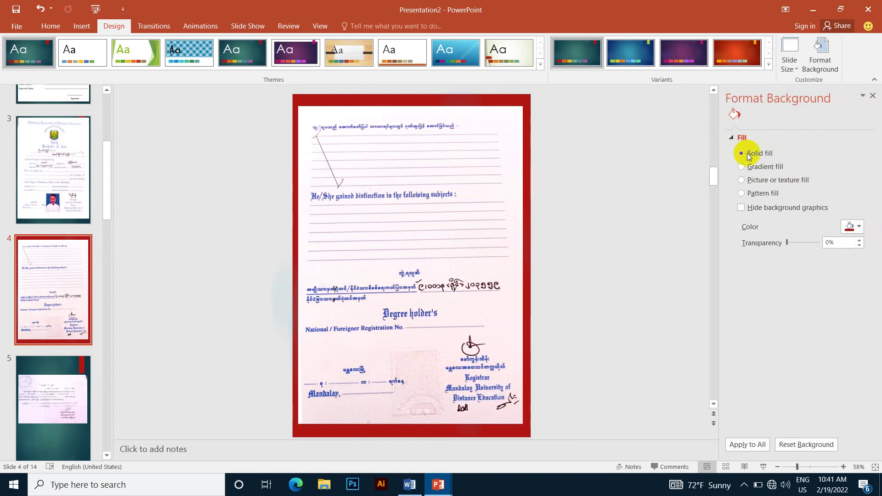
click(852, 226)
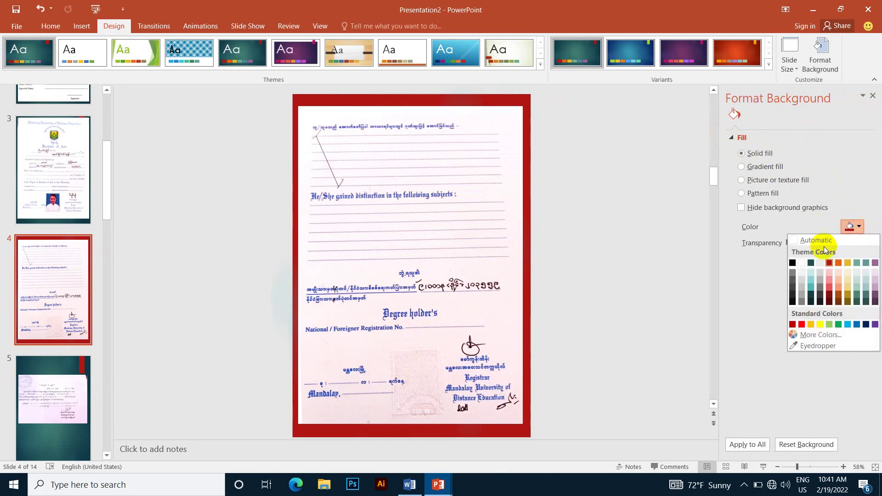
click(802, 263)
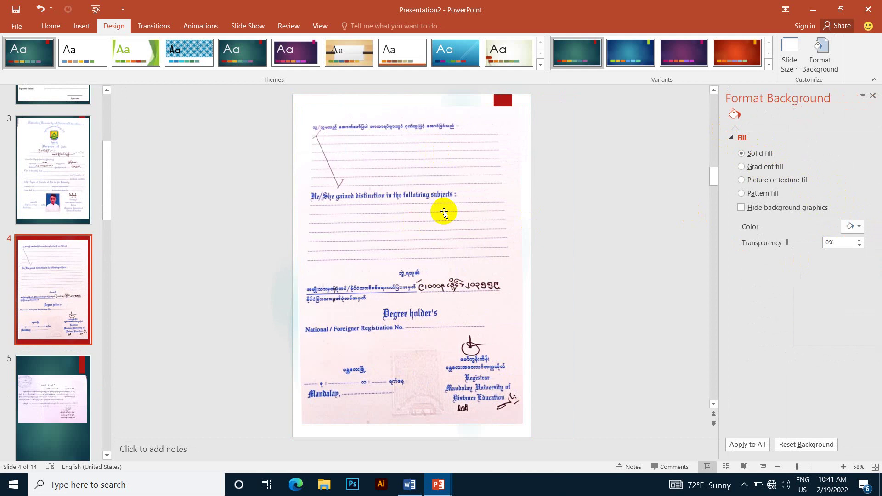
Preview gradient, texture and grey dotted pattern fills, then return to solid fill
click(767, 170)
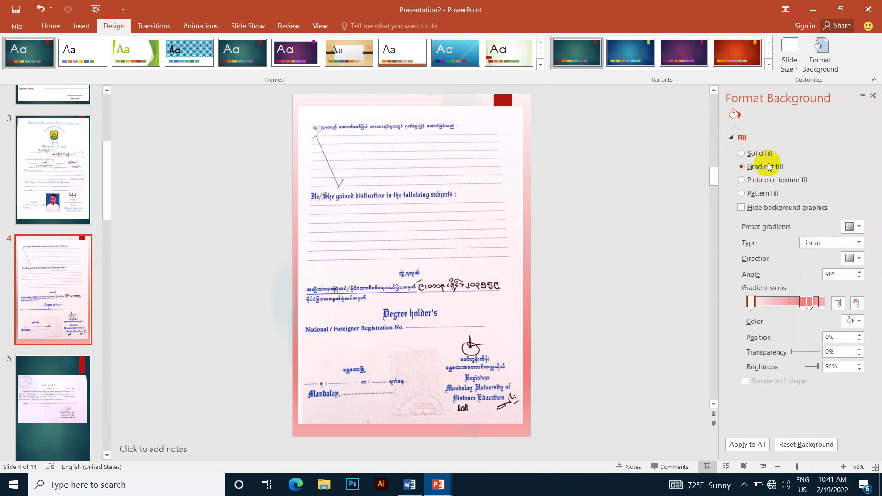
click(759, 154)
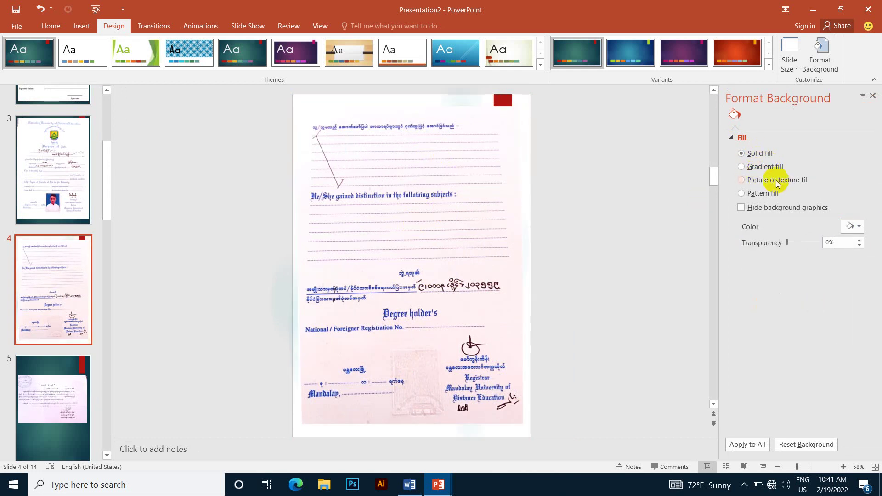
click(776, 182)
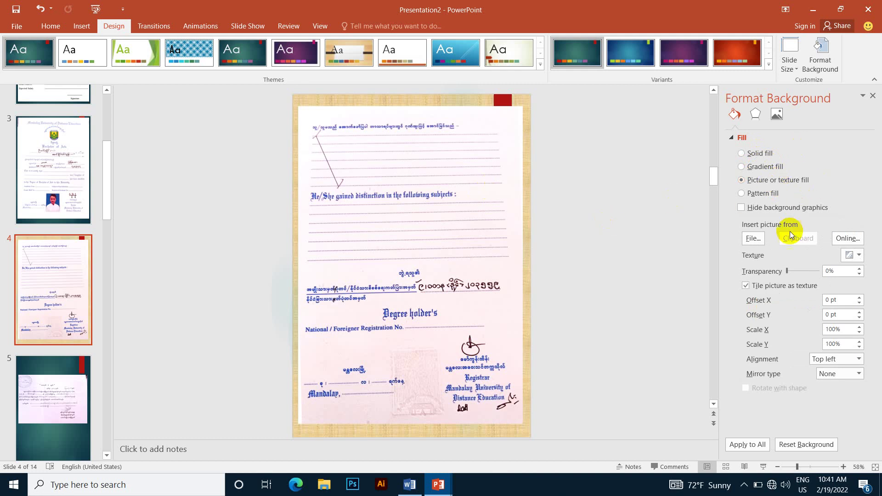
click(774, 193)
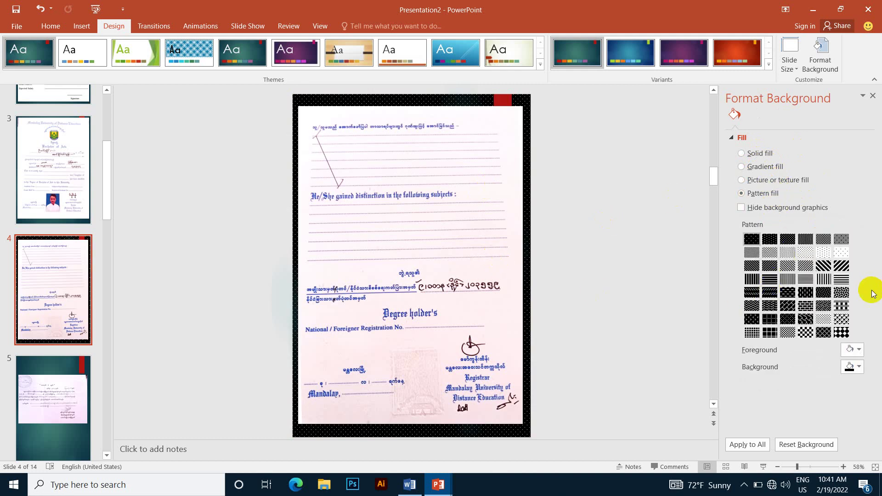
click(788, 252)
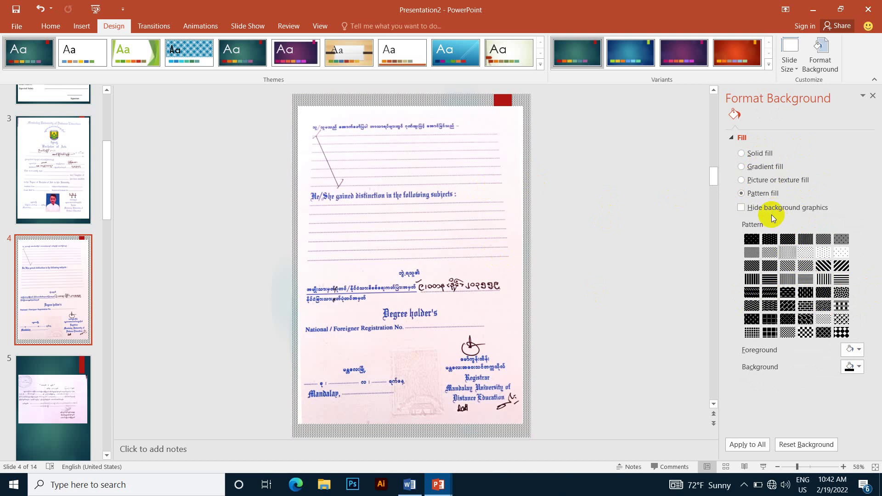
click(759, 154)
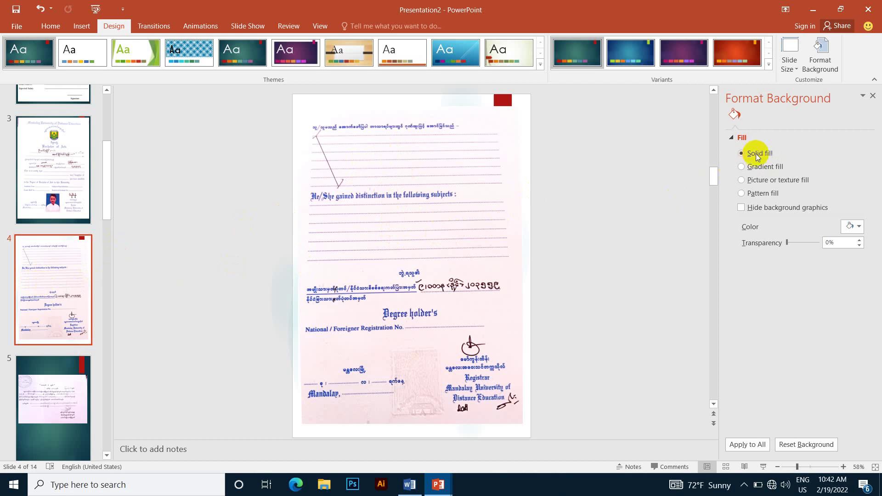
Replace the teal picture background on slides 5 and 6 with a solid white fill
click(48, 393)
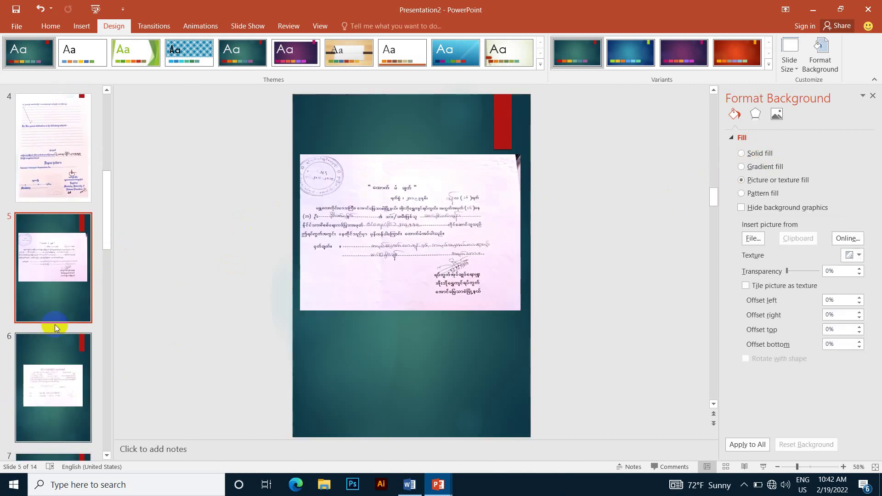
click(758, 154)
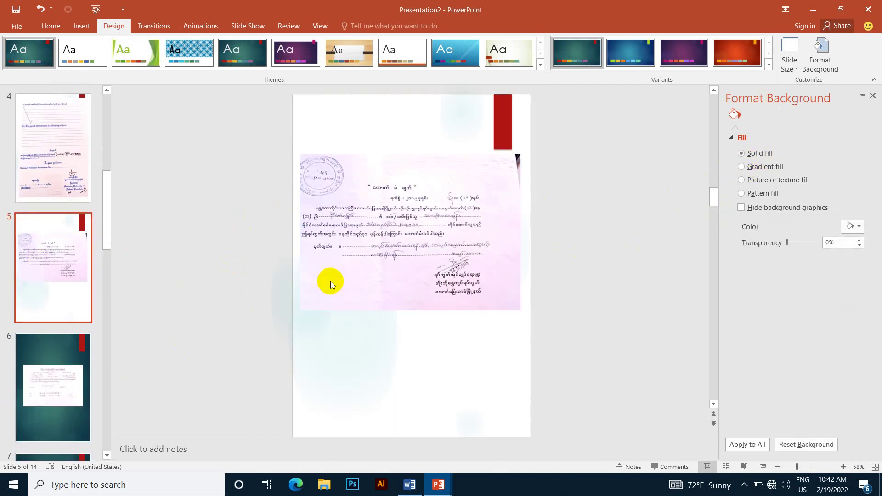
click(50, 379)
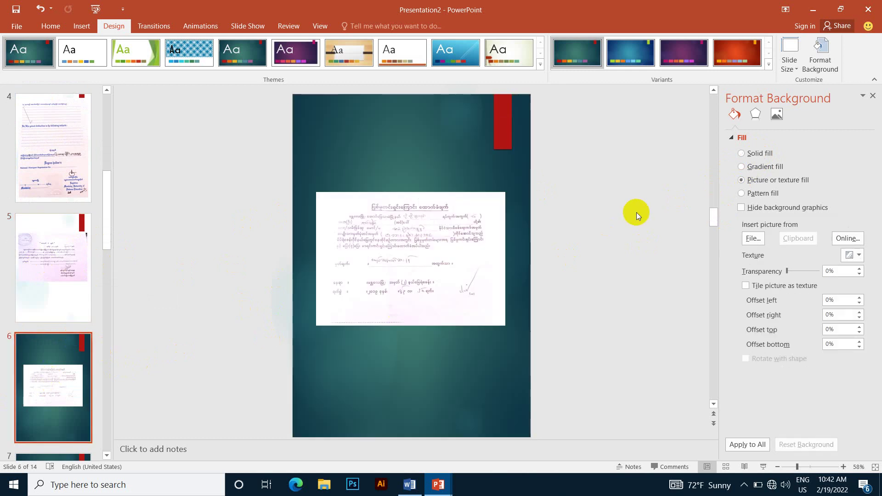
click(773, 153)
scroll(23, 349, down, 5)
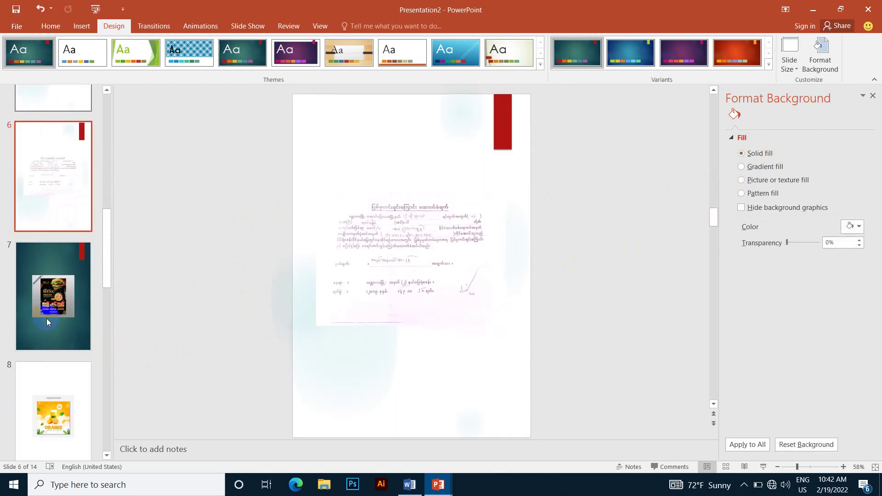
Scroll back up to slide 1, then return to the Presentation2 album from the taskbar
click(59, 286)
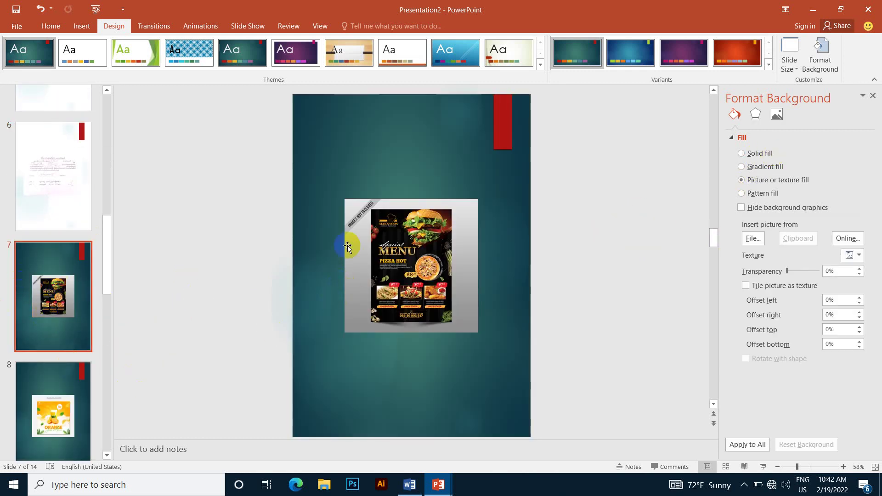
scroll(448, 295, down, 1)
scroll(394, 282, up, 2)
scroll(394, 281, up, 1)
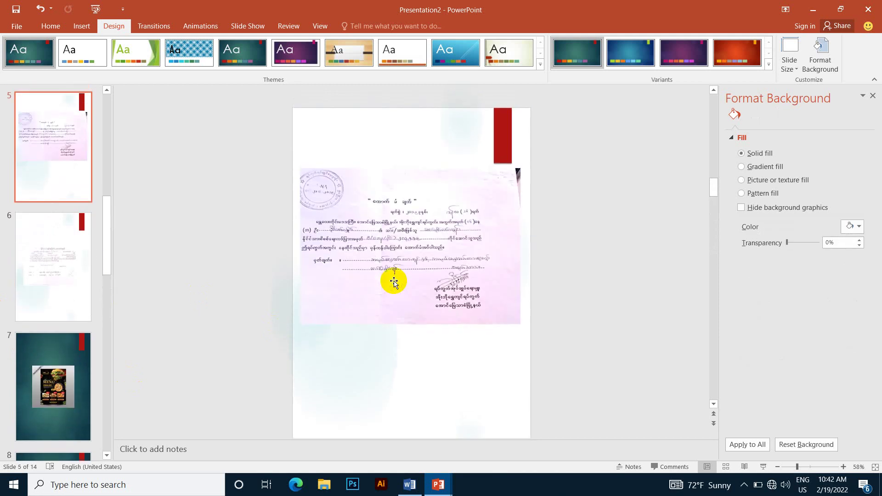
scroll(394, 282, up, 1)
scroll(395, 282, up, 2)
scroll(393, 275, up, 1)
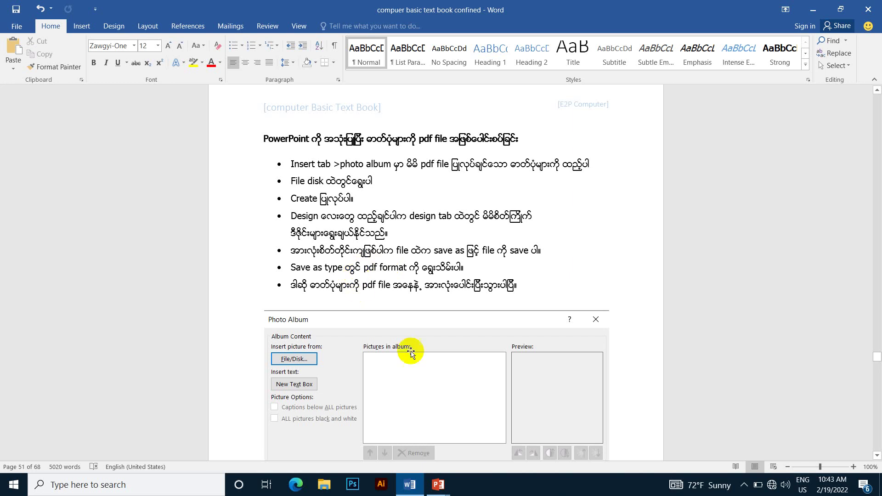
click(438, 484)
click(517, 453)
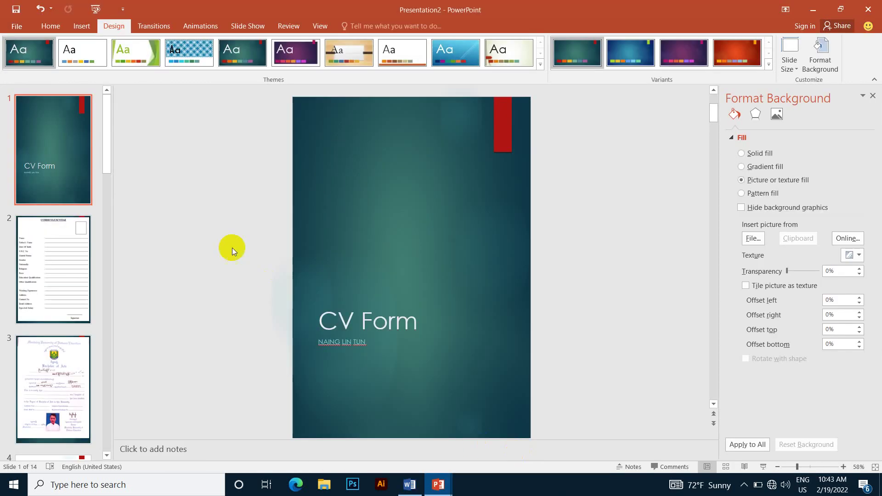
Start Save As and browse to the powerpoint lesson > assessories image folder
click(20, 29)
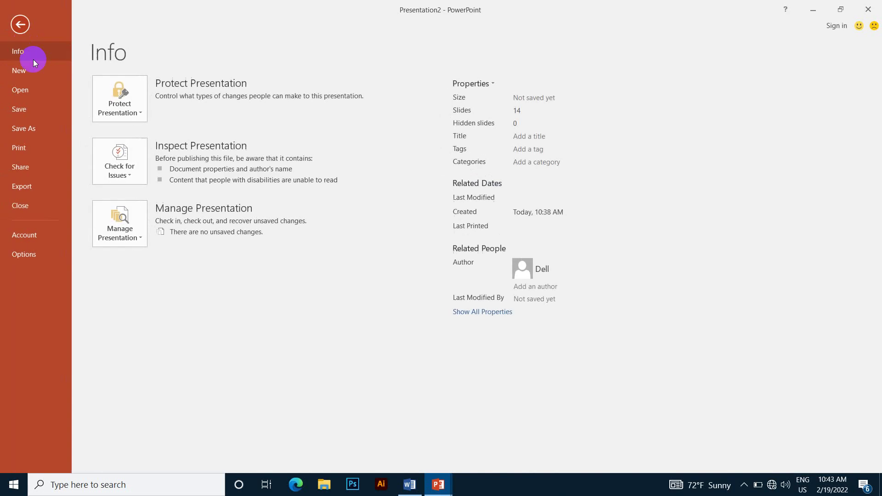
click(48, 126)
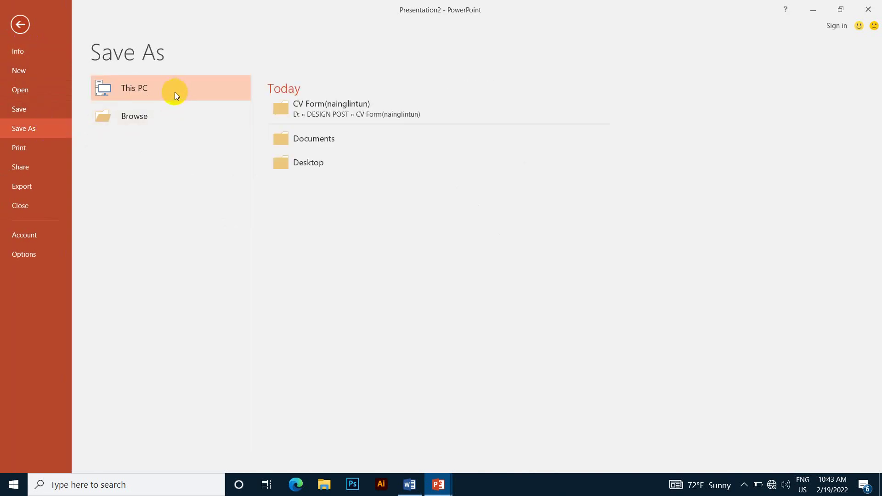
click(168, 118)
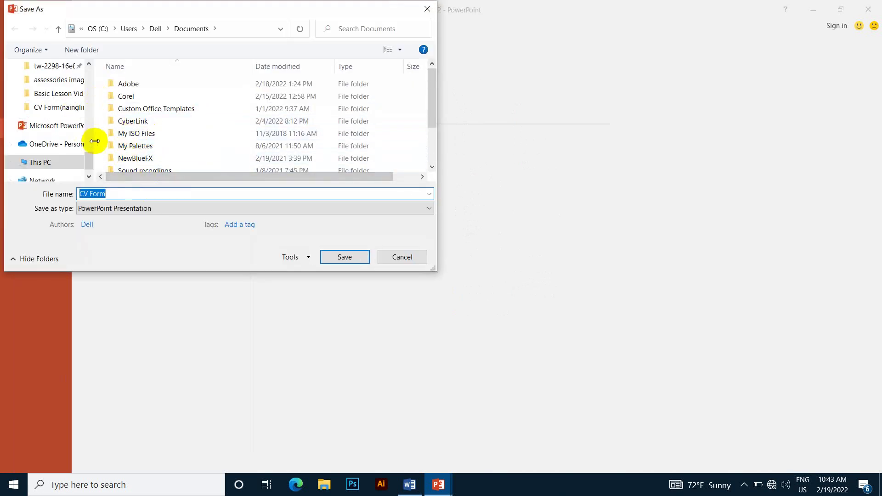
click(80, 94)
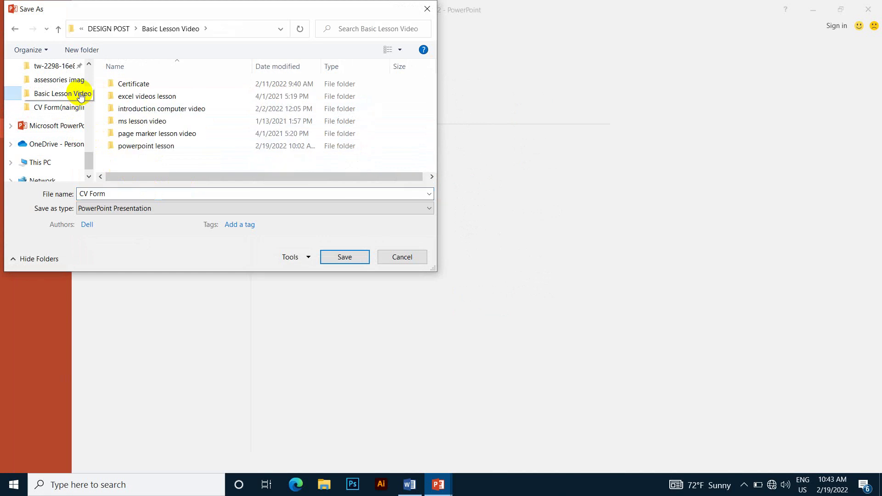
double_click(214, 134)
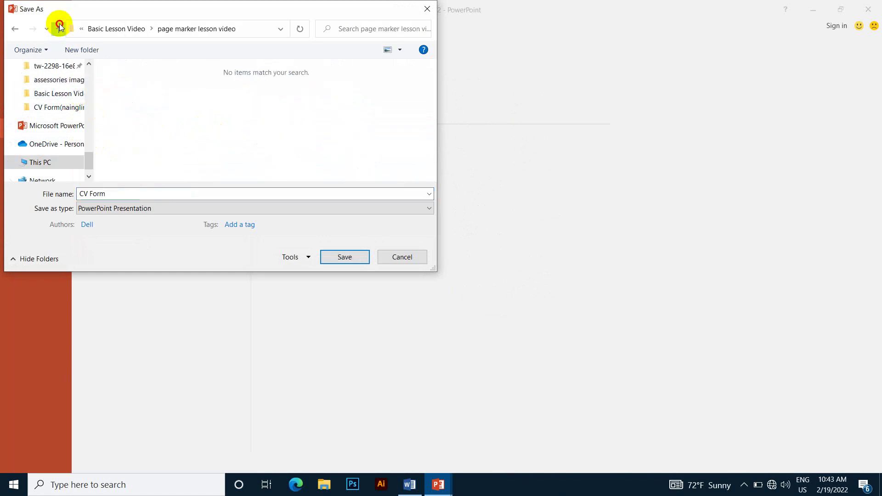
click(59, 28)
double_click(202, 144)
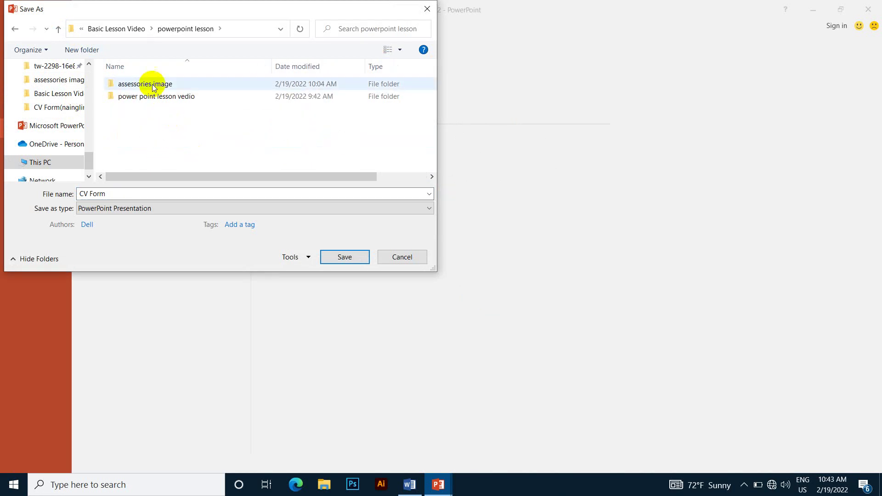
double_click(191, 88)
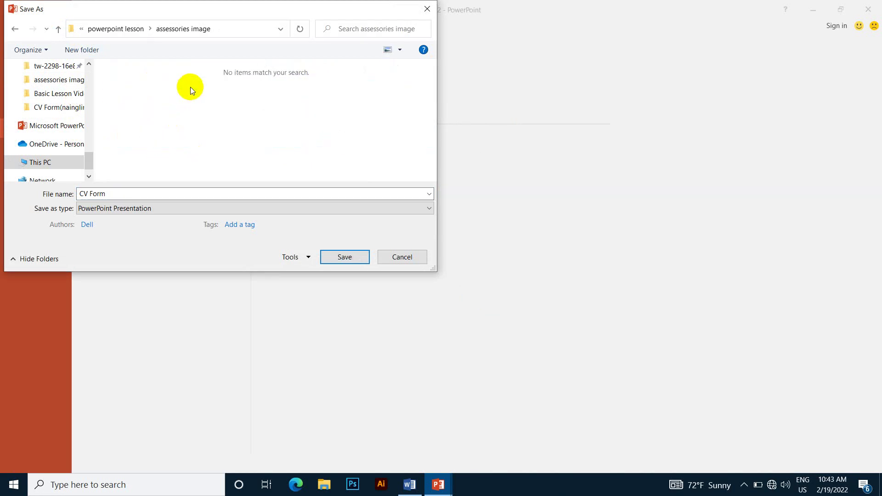
Save the album there as a PDF named CV Form
triple_click(116, 193)
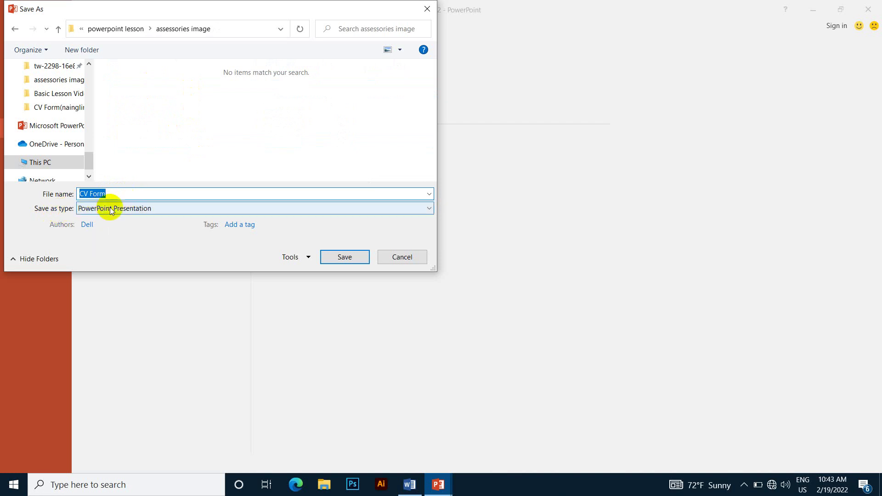
click(141, 209)
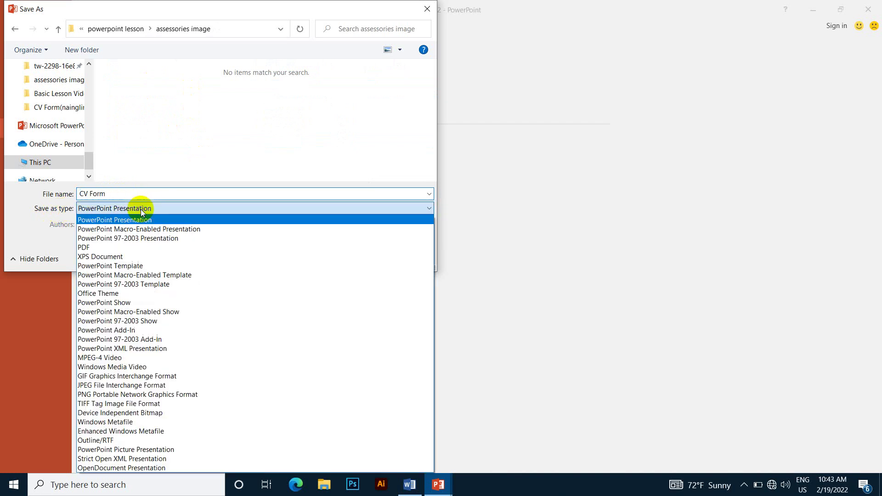
click(103, 247)
click(346, 303)
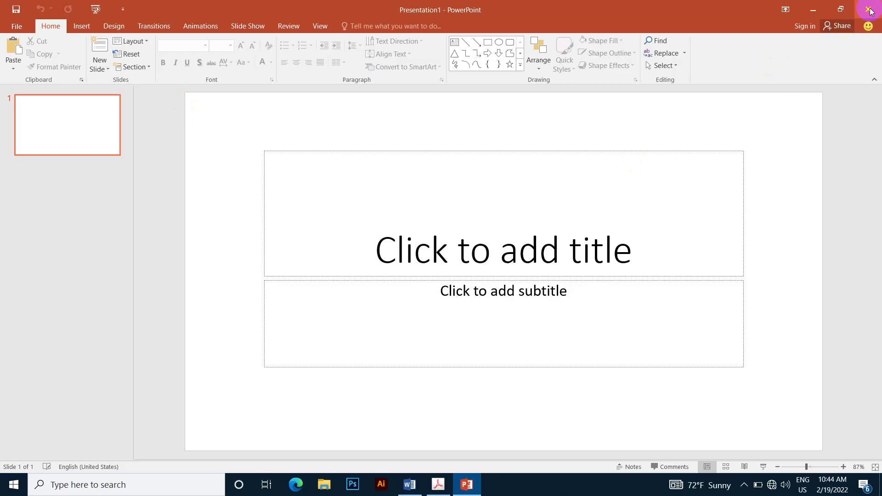
Close the leftover blank presentation and zoom the PDF out to 66.7%
click(868, 9)
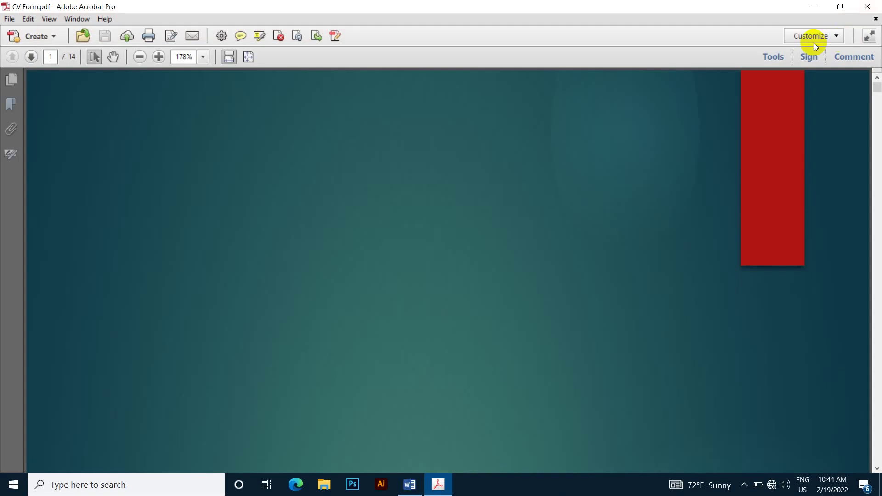
click(140, 57)
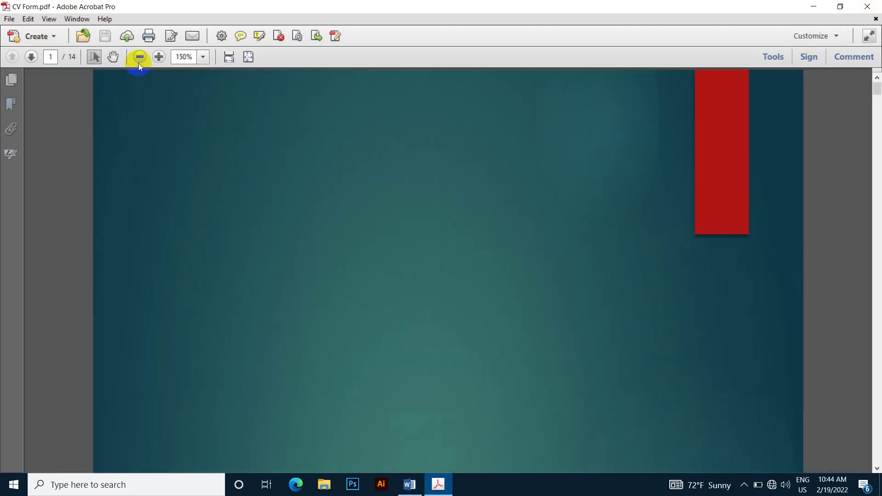
click(140, 57)
click(140, 57)
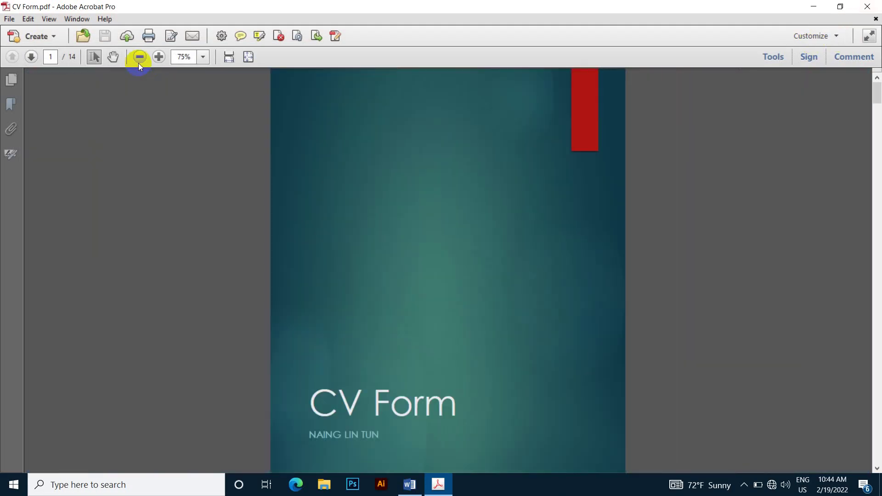
click(140, 57)
Scroll through the 14 pages of CV Form.pdf, then close Acrobat
scroll(396, 307, down, 3)
scroll(398, 266, down, 3)
click(397, 265)
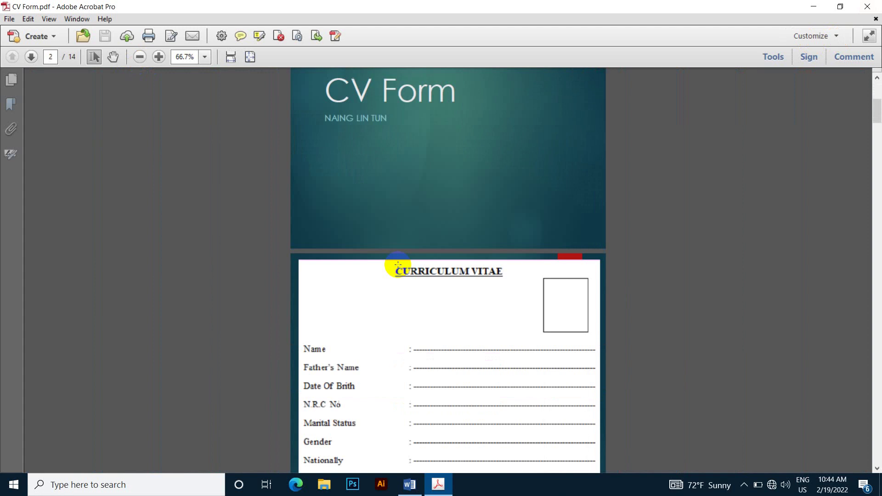
scroll(392, 249, up, 5)
scroll(393, 248, down, 3)
scroll(398, 262, down, 5)
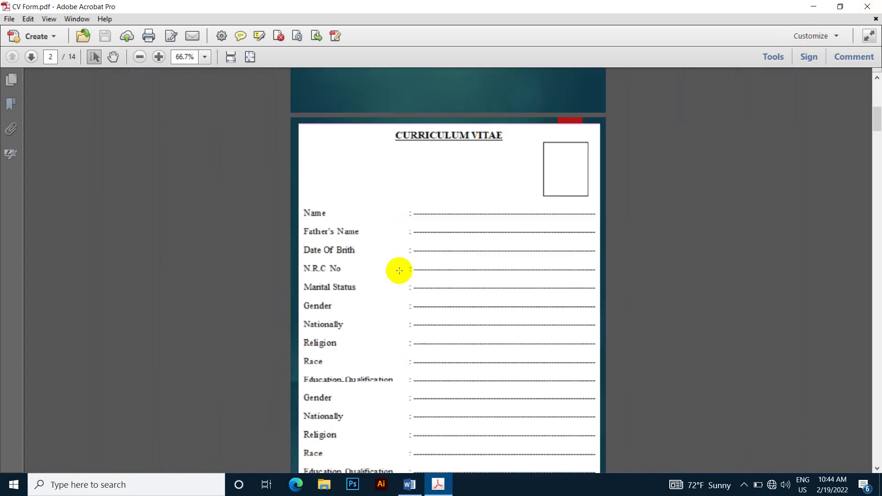
scroll(400, 271, down, 3)
scroll(399, 271, down, 3)
scroll(400, 271, down, 1)
scroll(400, 271, down, 5)
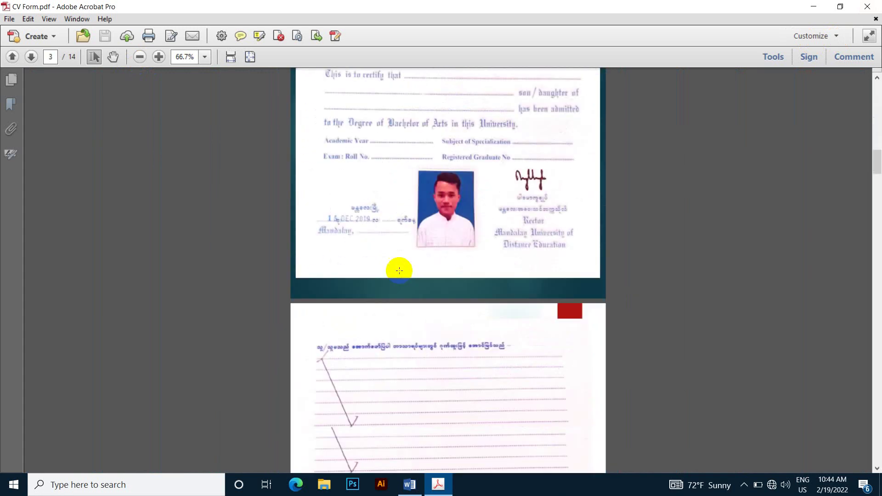
scroll(399, 270, down, 3)
scroll(402, 270, down, 5)
scroll(404, 270, down, 1)
scroll(407, 270, down, 3)
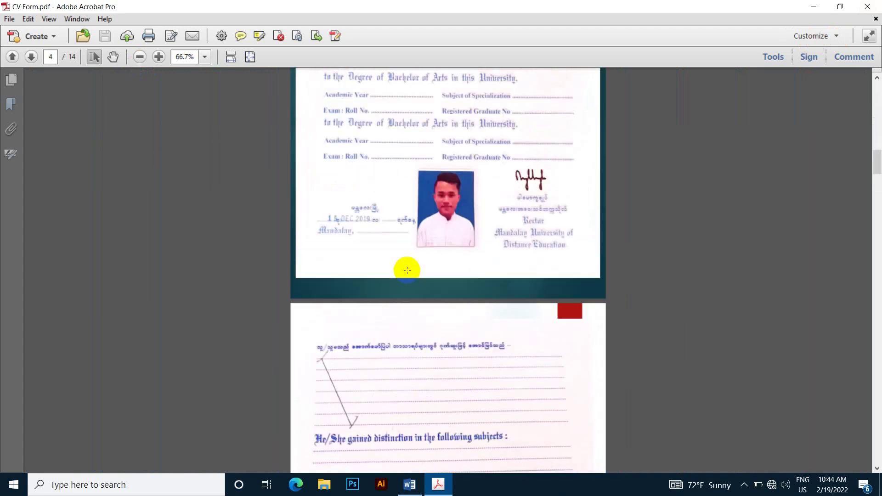
scroll(408, 270, up, 10)
scroll(405, 262, up, 7)
scroll(403, 257, up, 3)
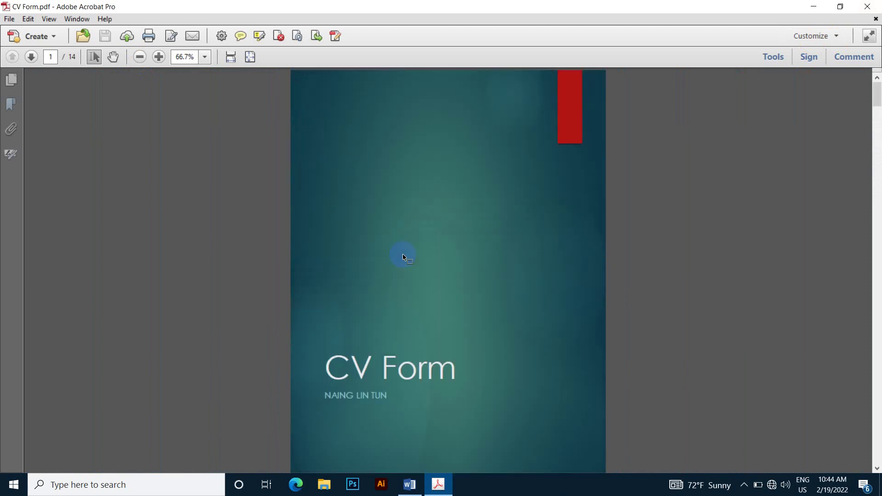
click(867, 6)
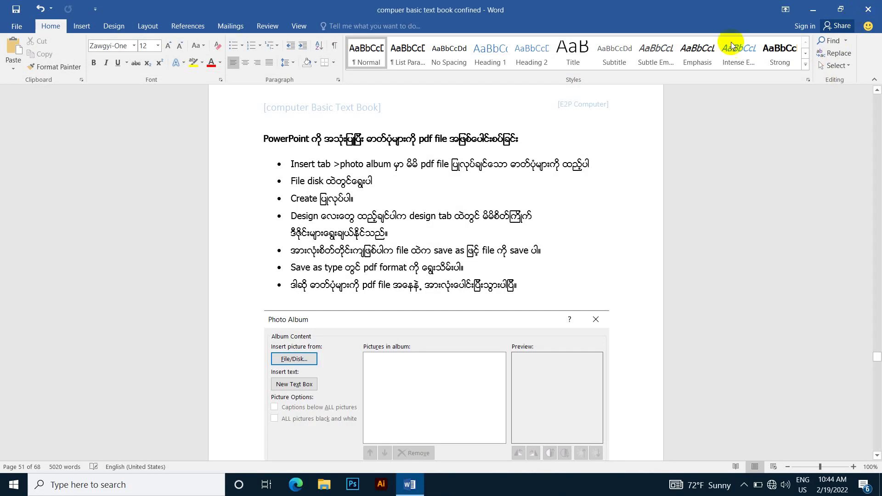
Minimize Word and refresh the desktop from its right-click menu
click(813, 10)
right_click(379, 104)
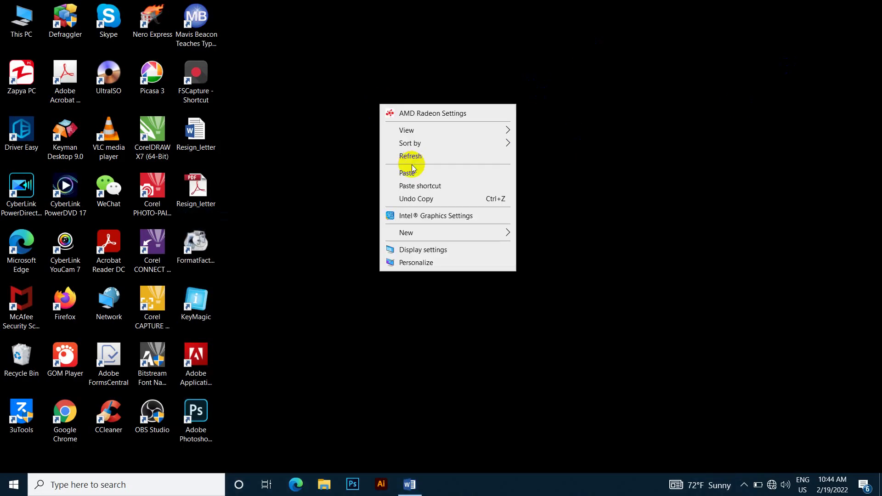
click(412, 156)
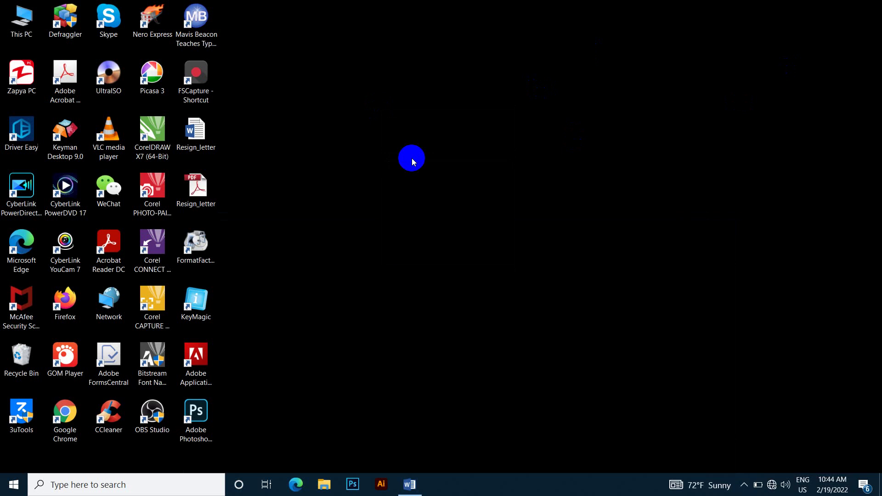